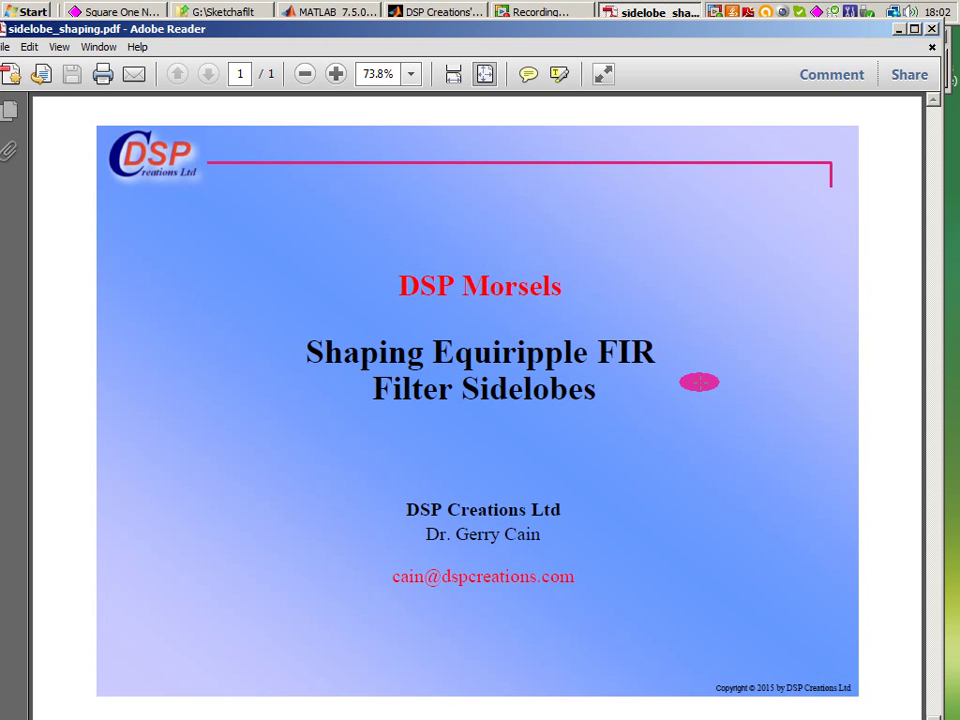
# - Minimize the Adobe Reader slides so the Sketch-a-Filt designer is visible
pyautogui.click(899, 30)
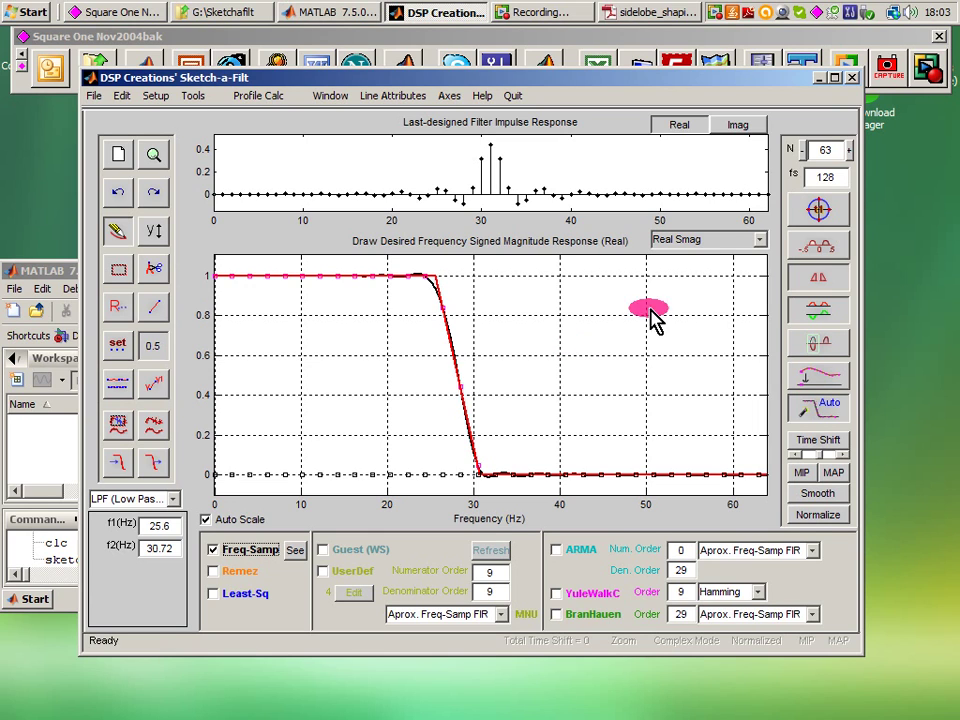
# - Set f1 to 5 Hz and f2 to 7.5 Hz, and switch off the Freq-Samp design
pyautogui.moveTo(158, 522); pyautogui.dragTo(141, 521)
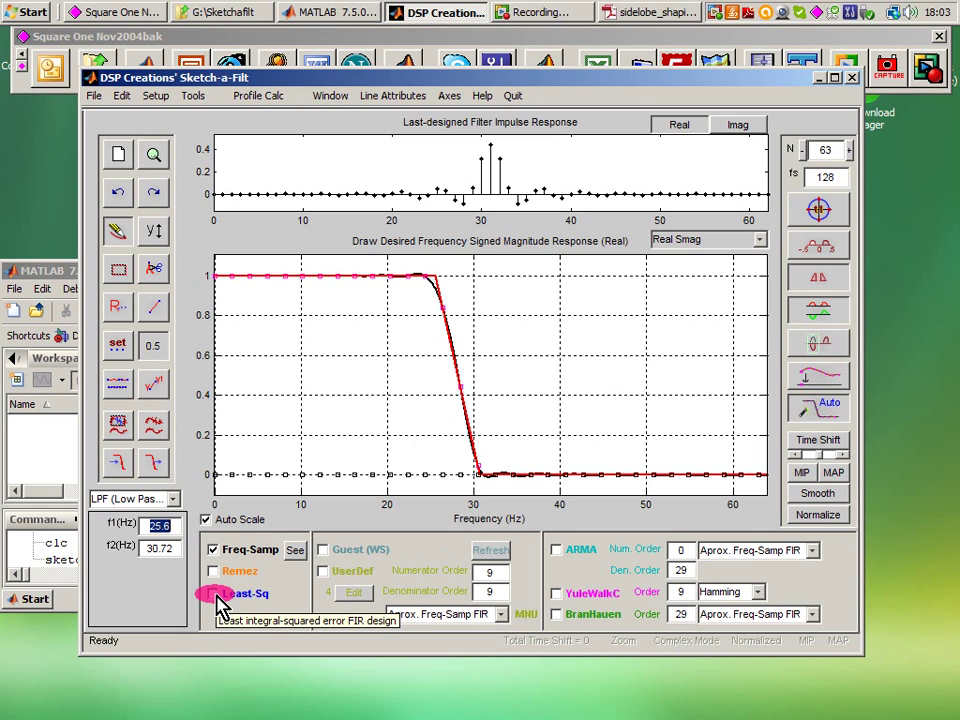
pyautogui.write('5')
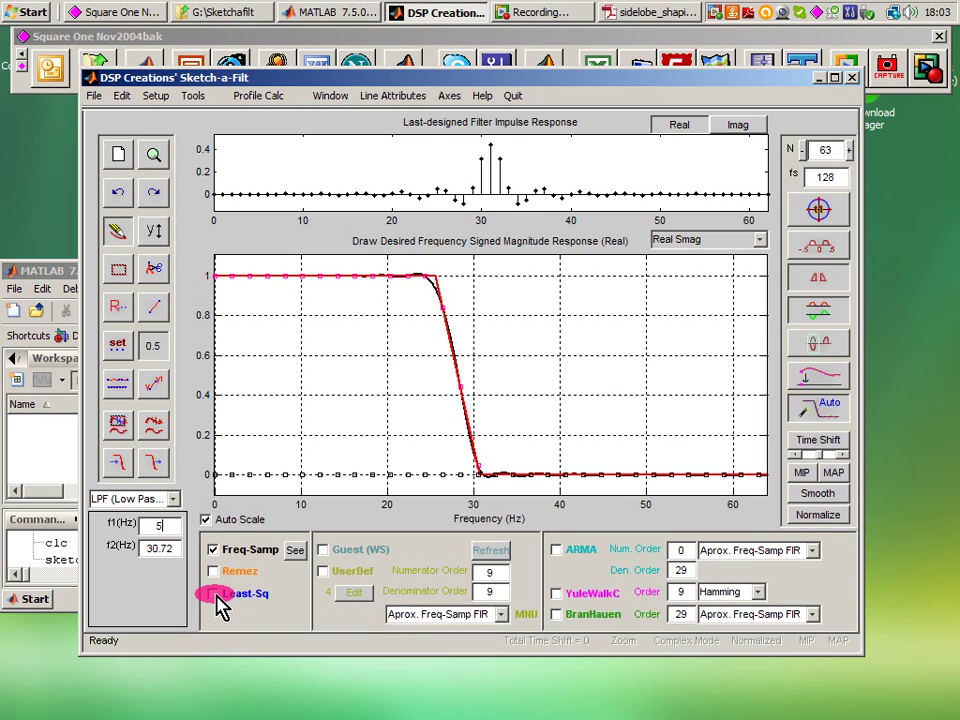
pyautogui.press('Return')
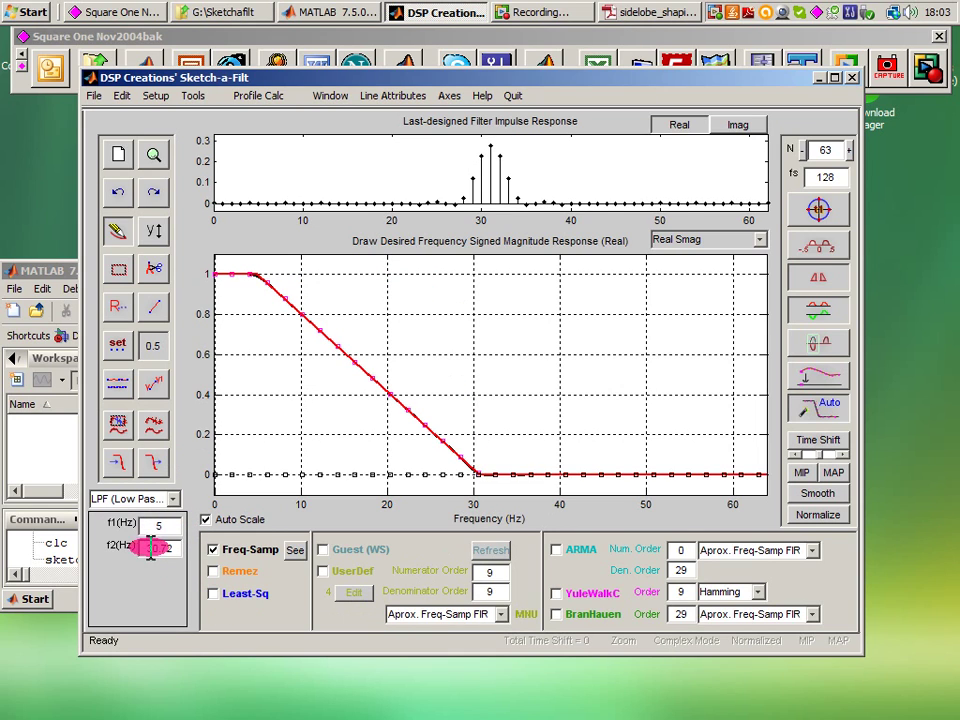
pyautogui.moveTo(152, 548); pyautogui.dragTo(174, 548)
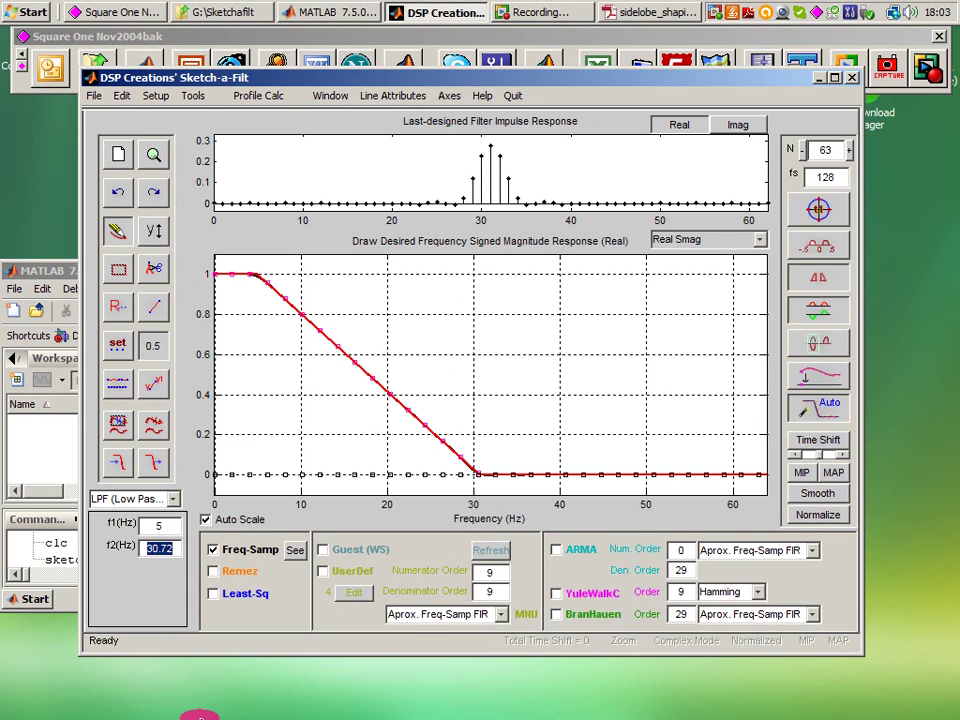
pyautogui.write('7.5')
pyautogui.press('Return')
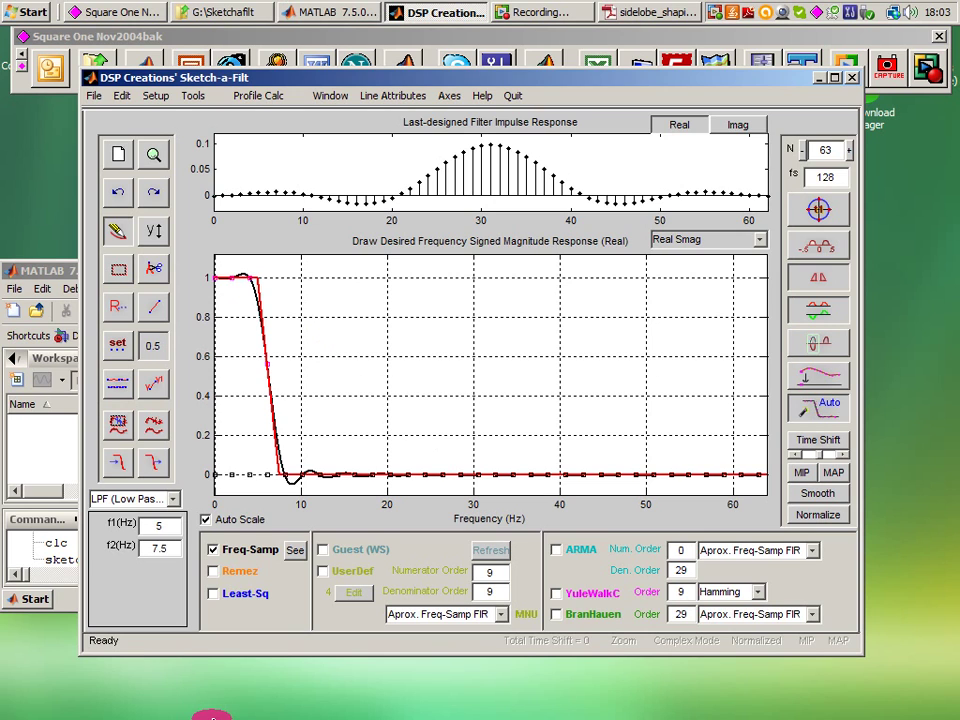
pyautogui.click(213, 550)
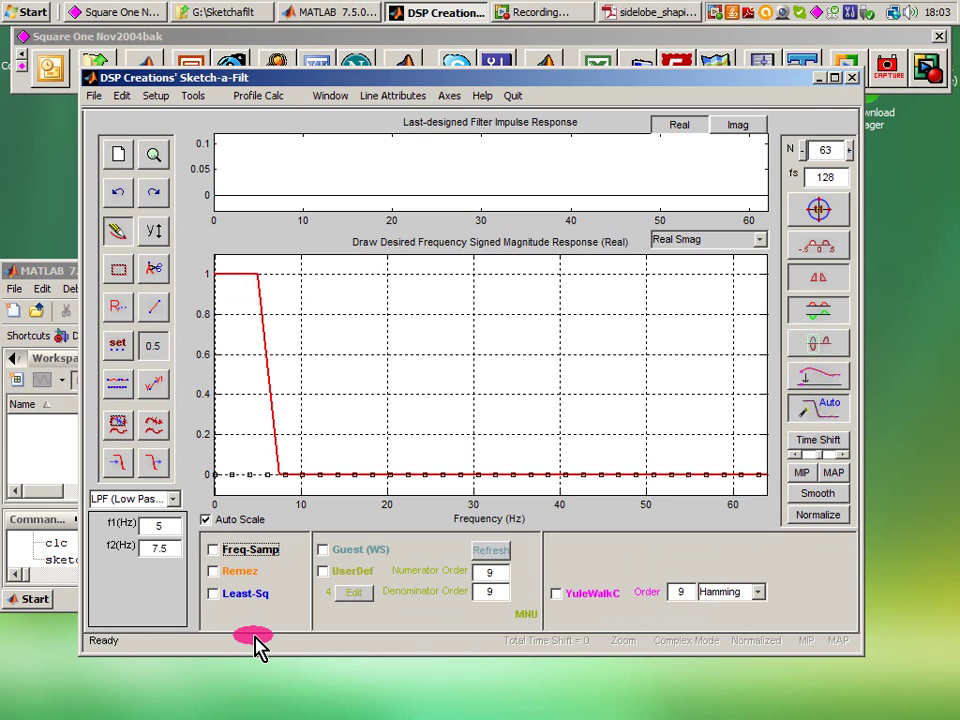
# - Choose algorithm 9, EQUIRIPPLE-bandedge FIRb, as the UserDef design and enable it
pyautogui.click(355, 595)
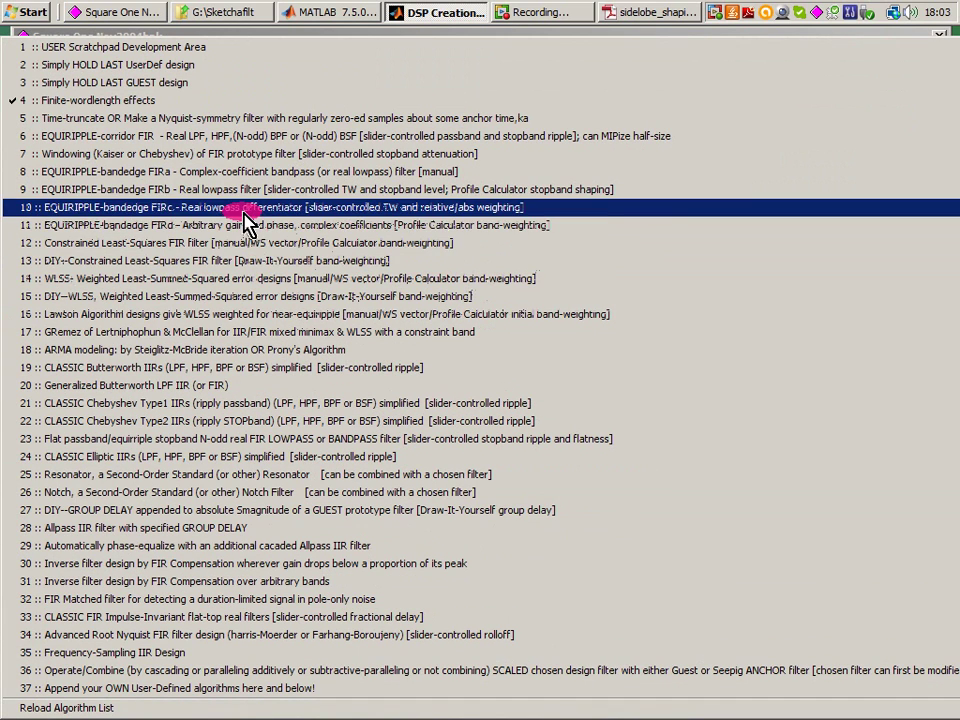
pyautogui.click(226, 196)
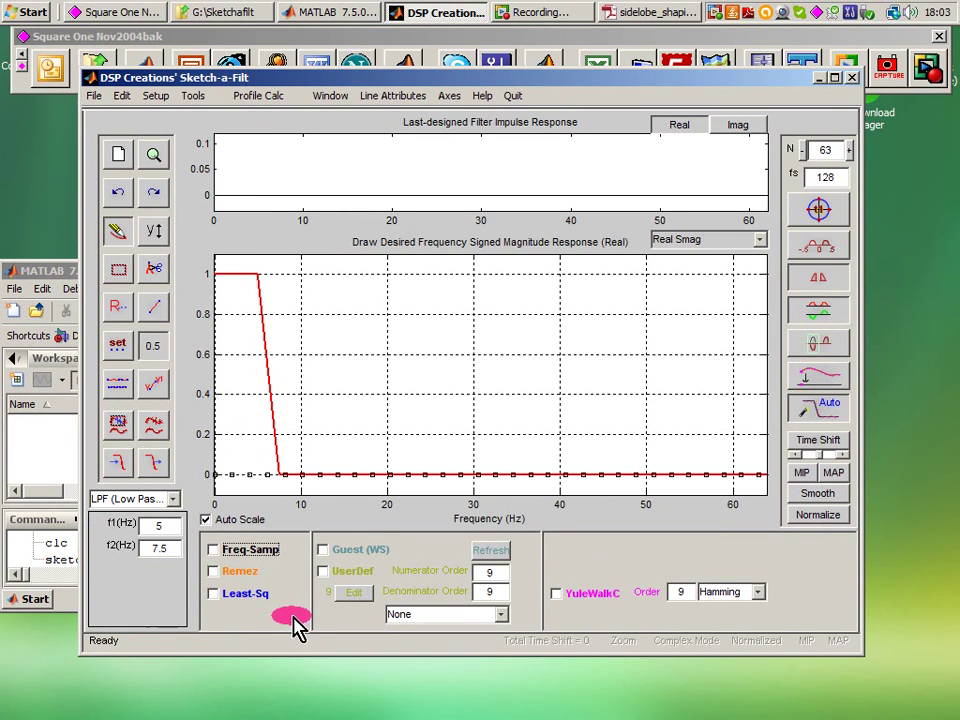
pyautogui.click(322, 572)
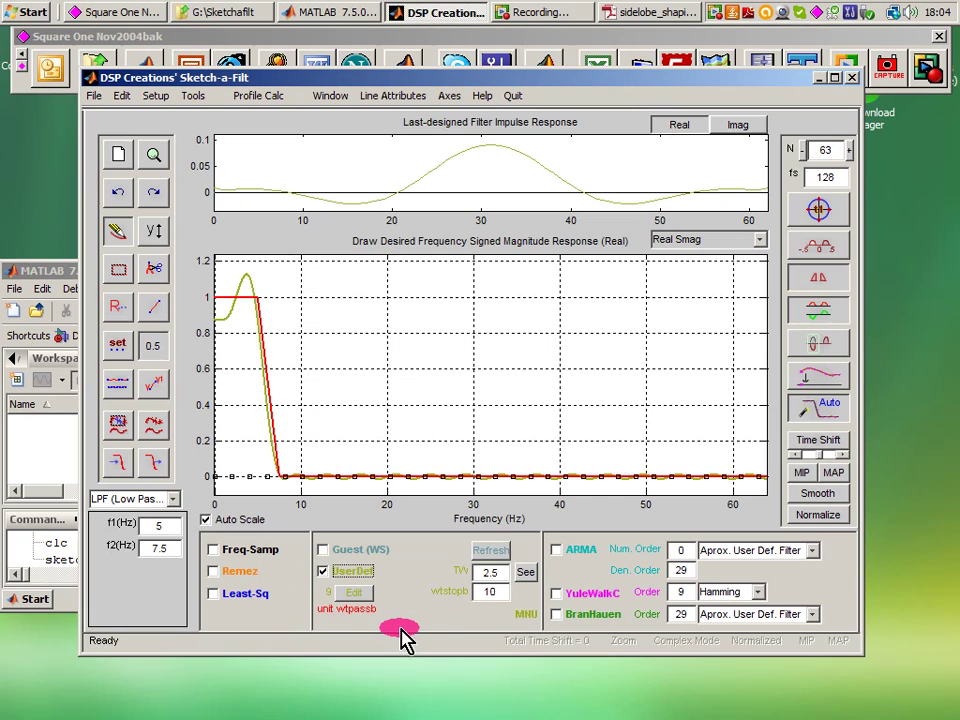
# - Set the stopband weight wtstopb to 4 and the filter length N to 155
pyautogui.doubleClick(486, 595)
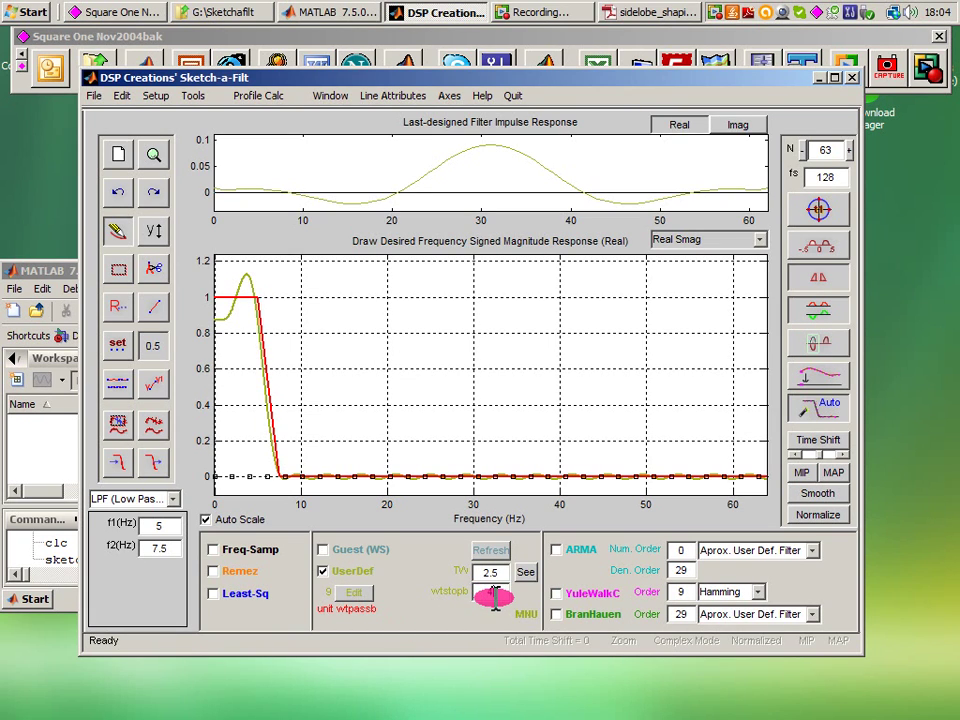
pyautogui.write('1')
pyautogui.press('Return')
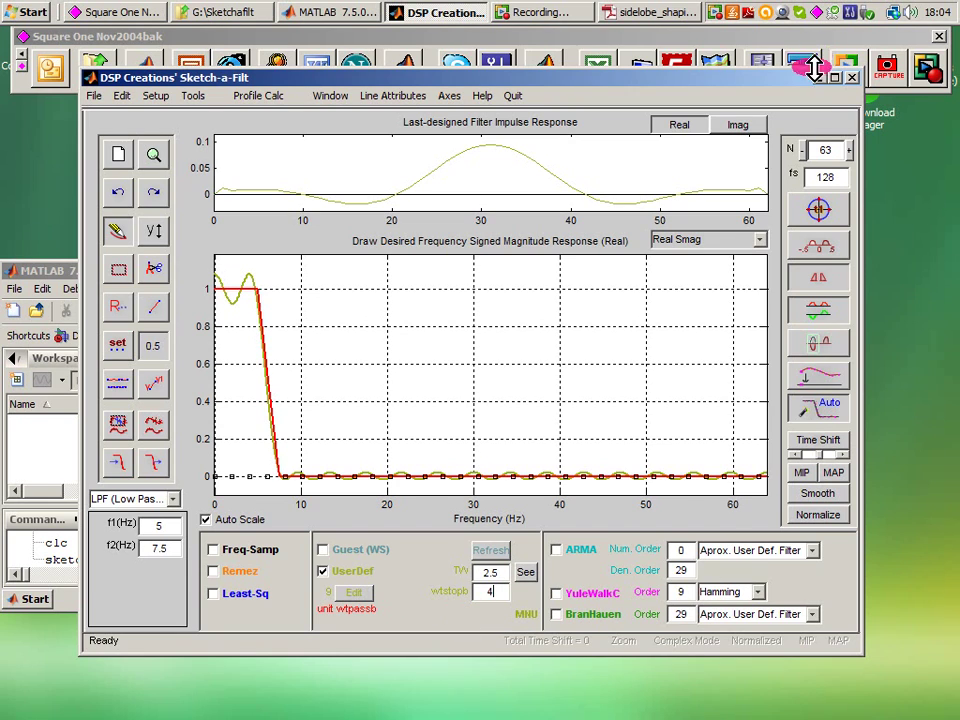
pyautogui.moveTo(818, 148)
pyautogui.mouseDown()
pyautogui.moveTo(857, 156)
pyautogui.moveTo(858, 170)
pyautogui.mouseUp()
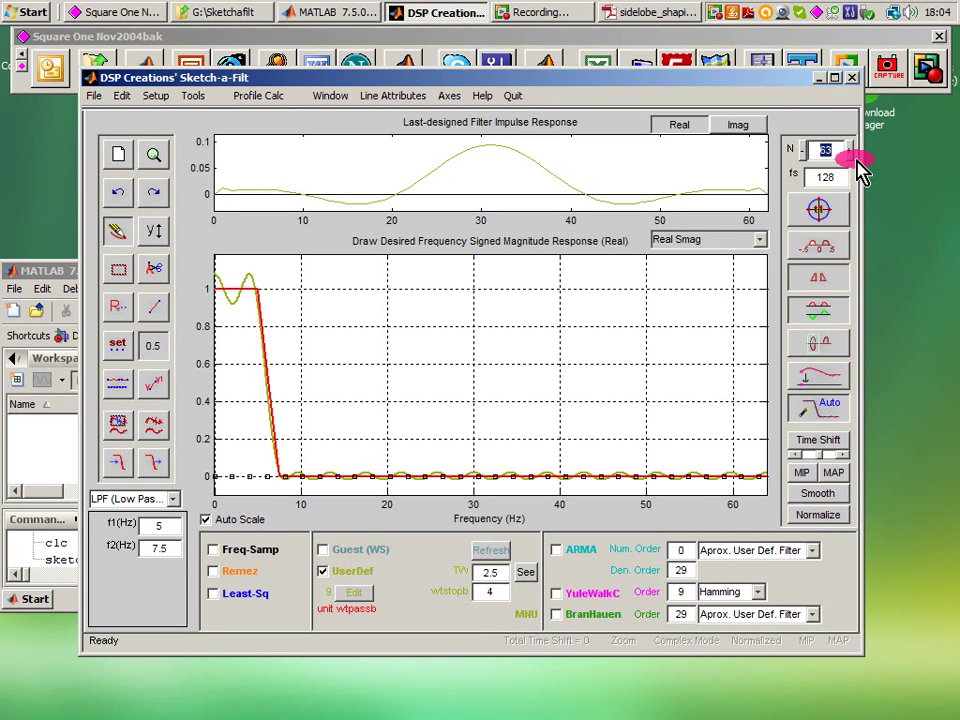
pyautogui.write('155')
pyautogui.press('Return')
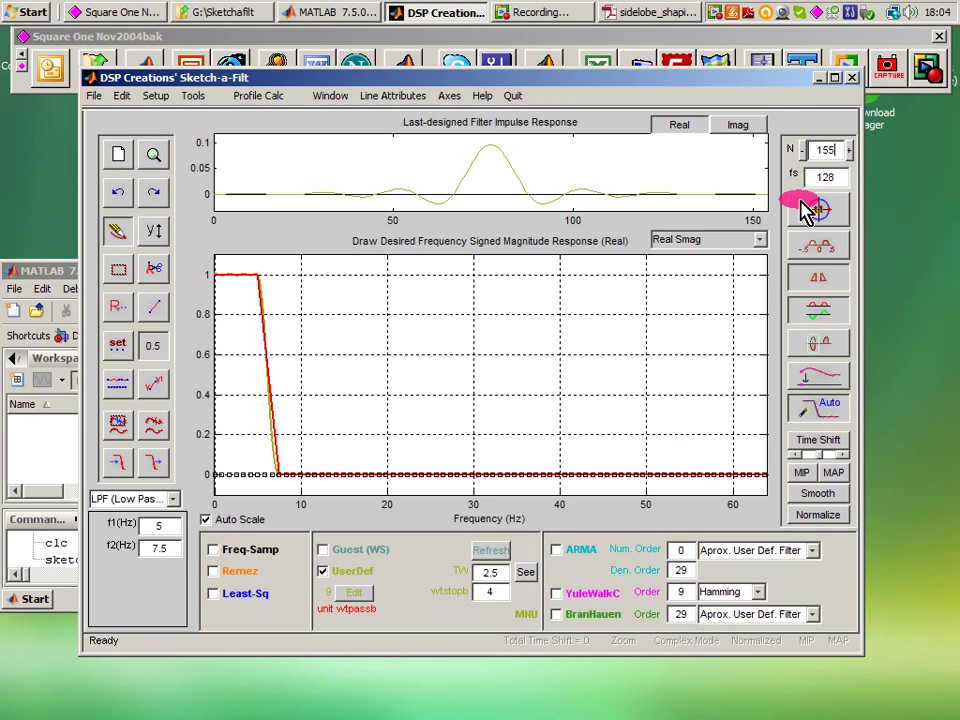
# - Plot the response as dB Gain with Auto Scale off, and shift the window right
pyautogui.click(760, 240)
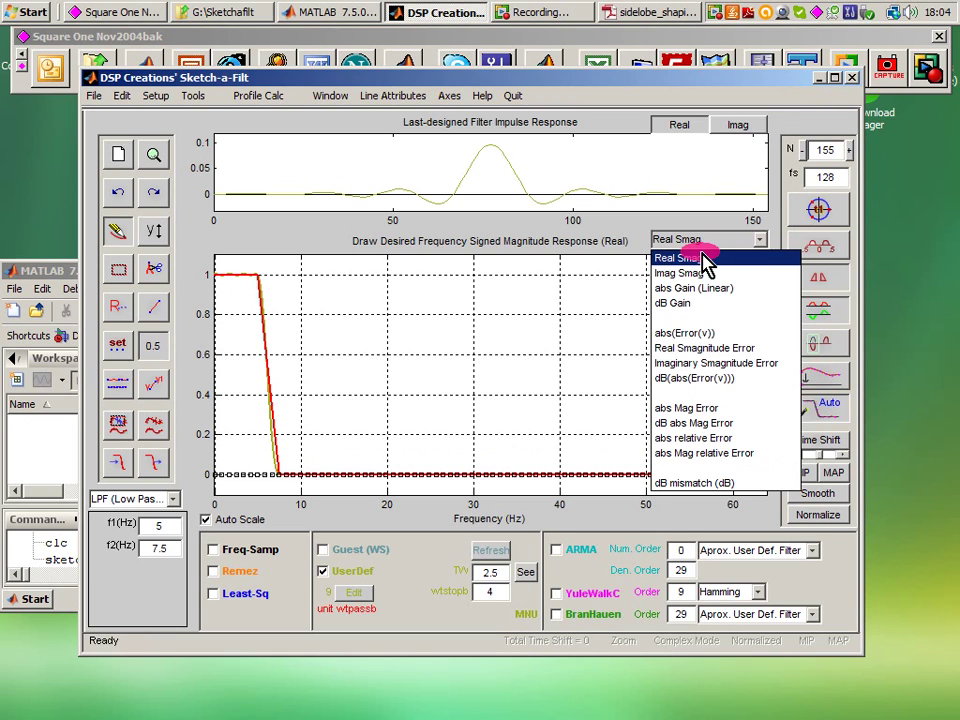
pyautogui.click(687, 306)
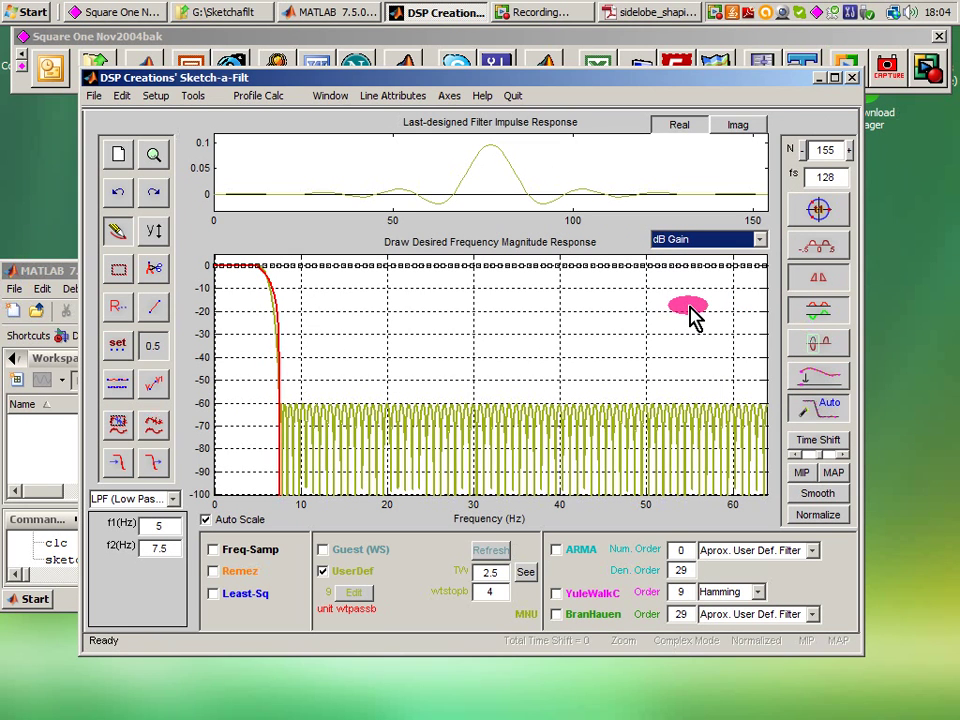
pyautogui.click(205, 520)
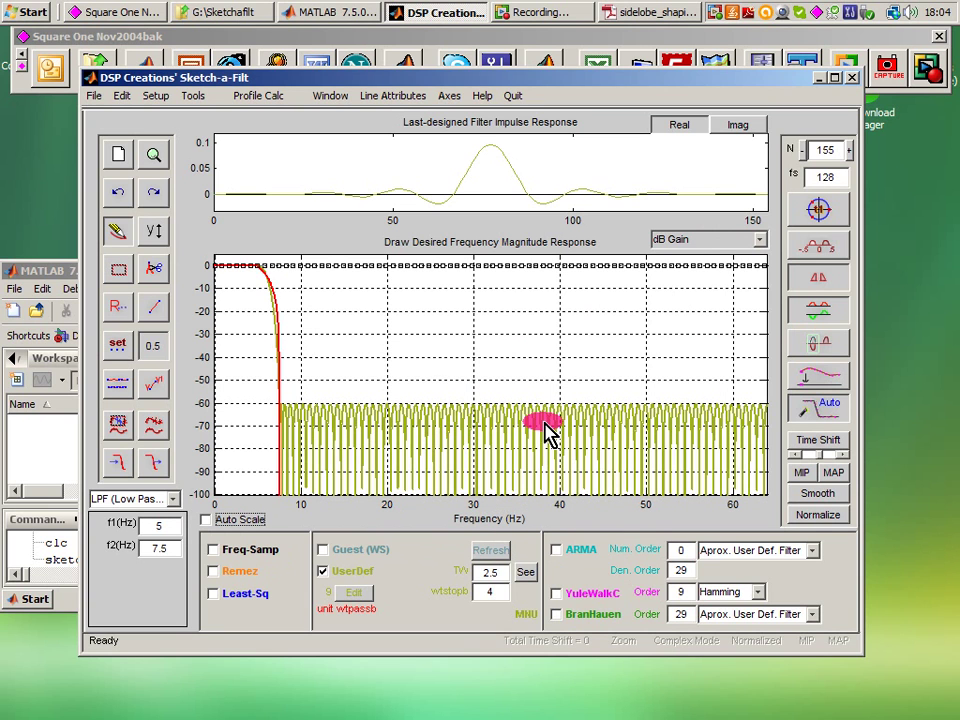
pyautogui.moveTo(428, 79); pyautogui.dragTo(604, 77)
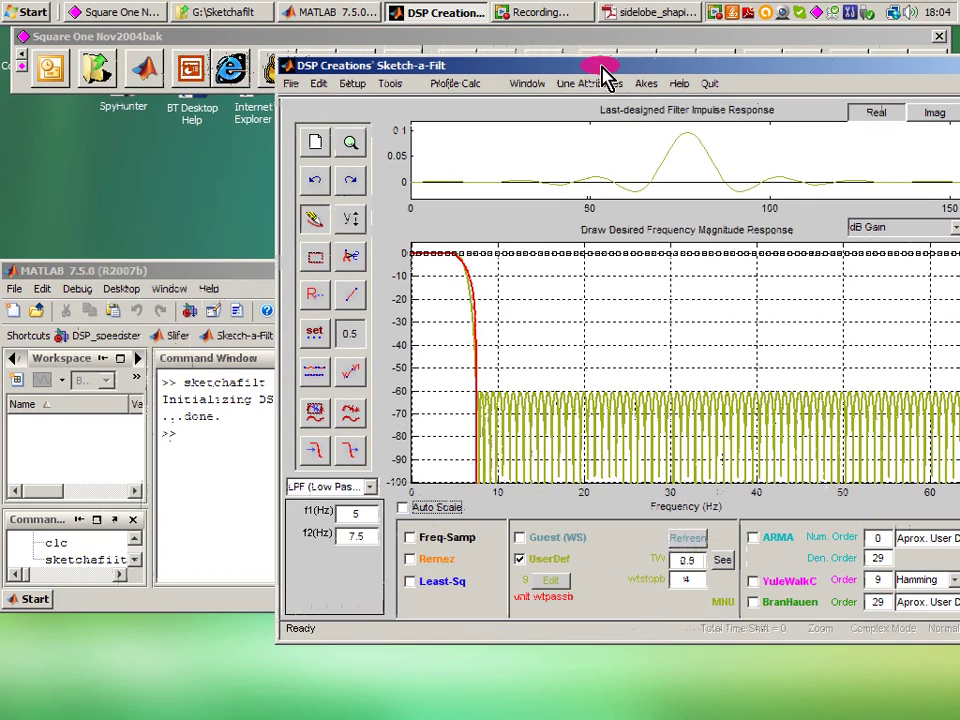
# - Run Tools > Quality Measure and move its results window to the left
pyautogui.click(388, 83)
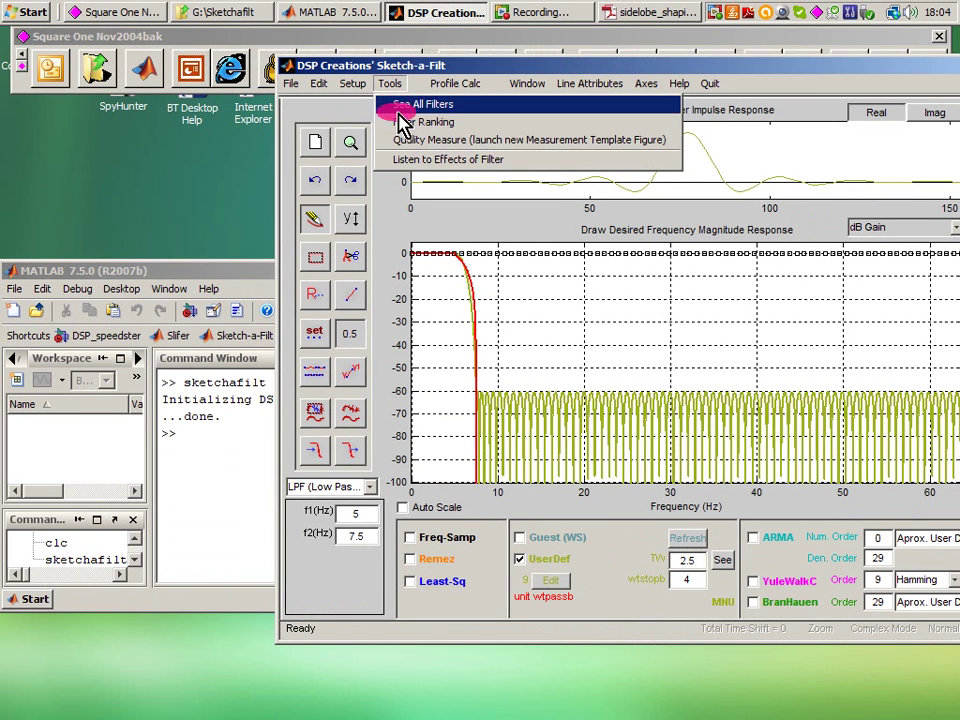
pyautogui.click(405, 139)
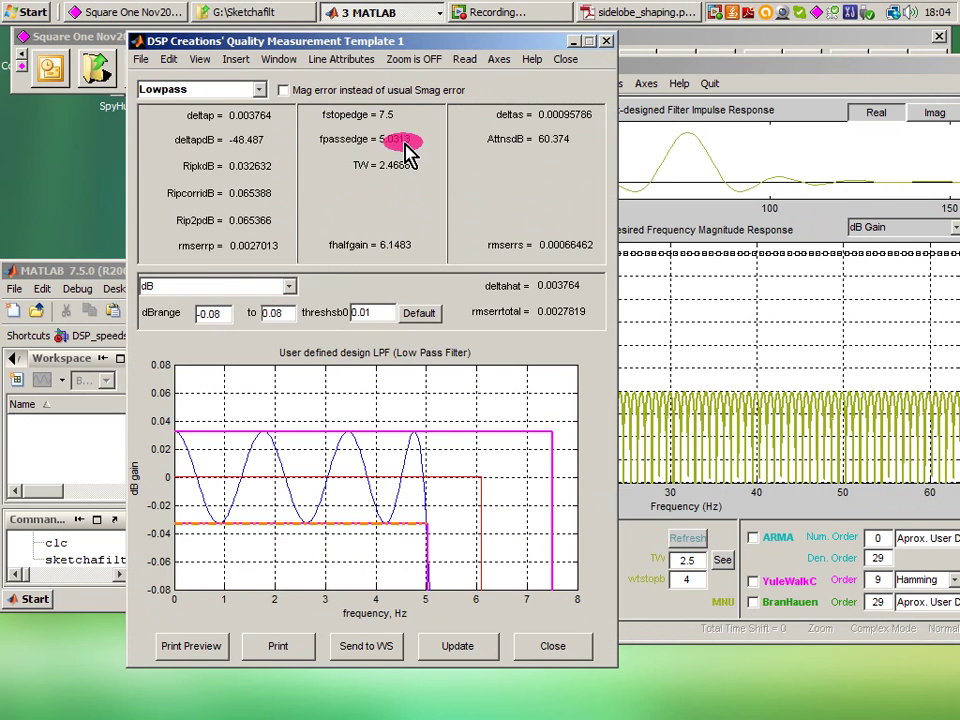
pyautogui.moveTo(375, 37); pyautogui.dragTo(304, 37)
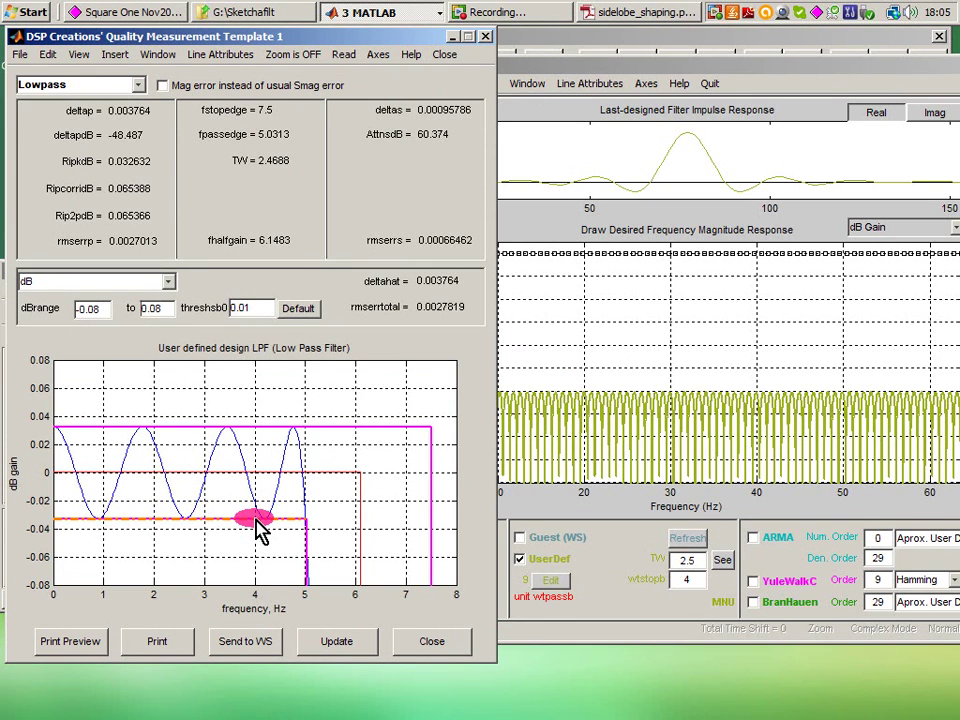
# - Raise the Sketch-a-Filt window above the quality results, nudging it slightly right
pyautogui.click(678, 68)
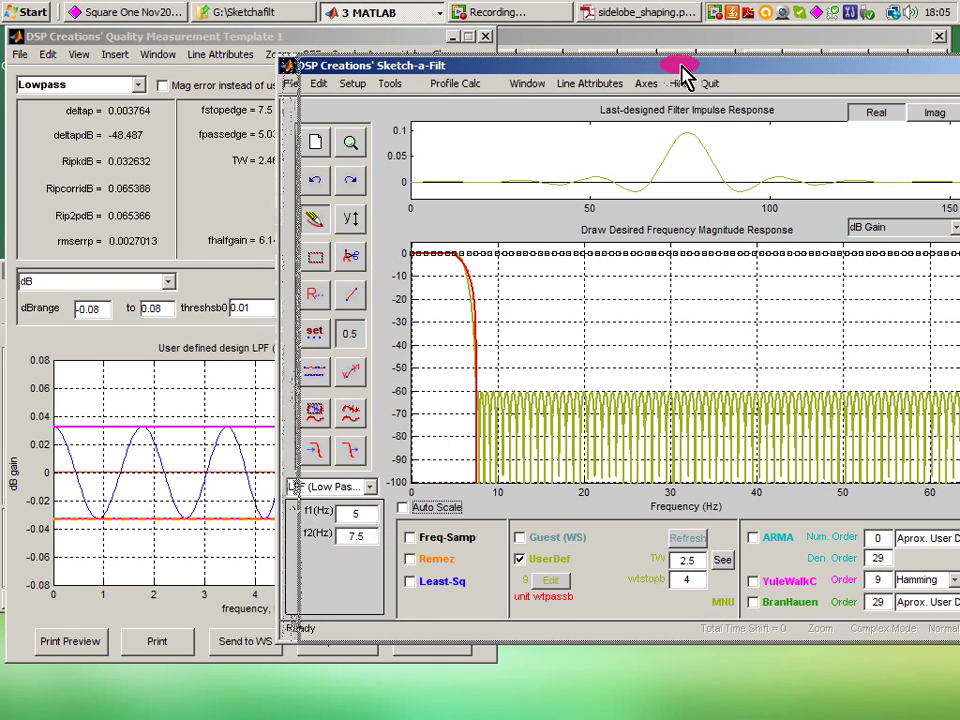
pyautogui.moveTo(680, 68); pyautogui.dragTo(700, 66)
pyautogui.click(226, 40)
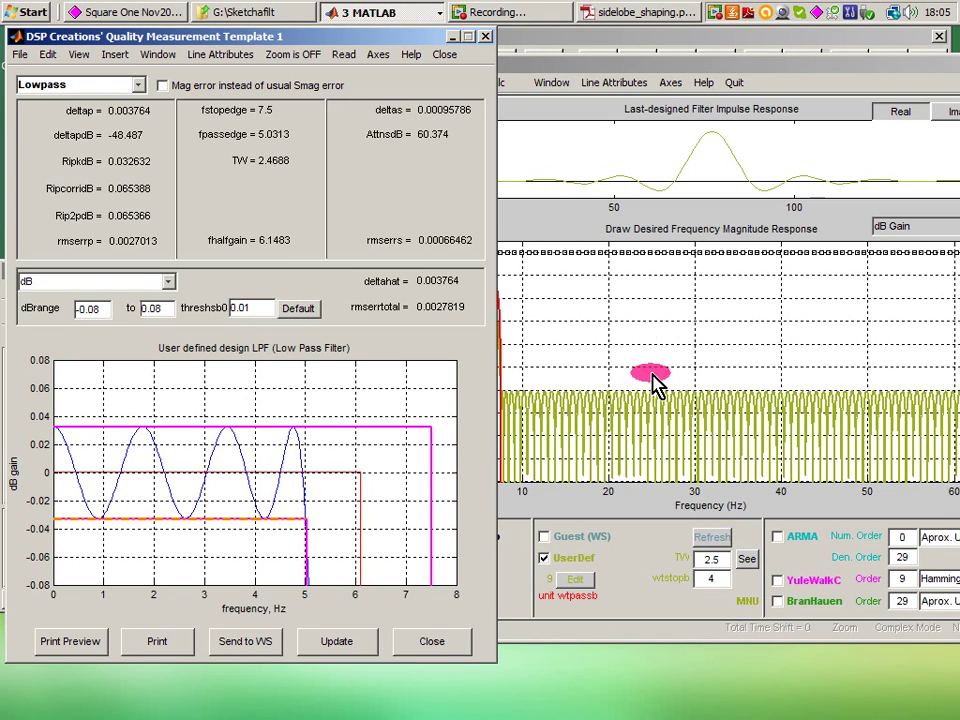
pyautogui.click(570, 66)
pyautogui.moveTo(570, 66); pyautogui.dragTo(590, 64)
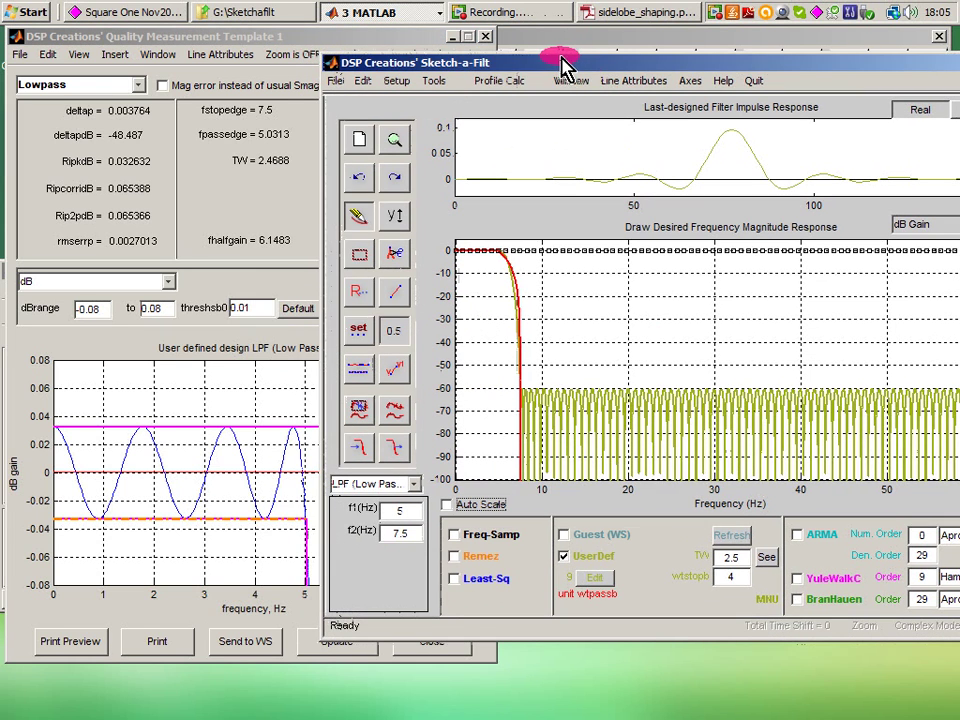
# - Open the Target Profile Calculator and build the expression f/7.5, then begin storing it
pyautogui.click(492, 84)
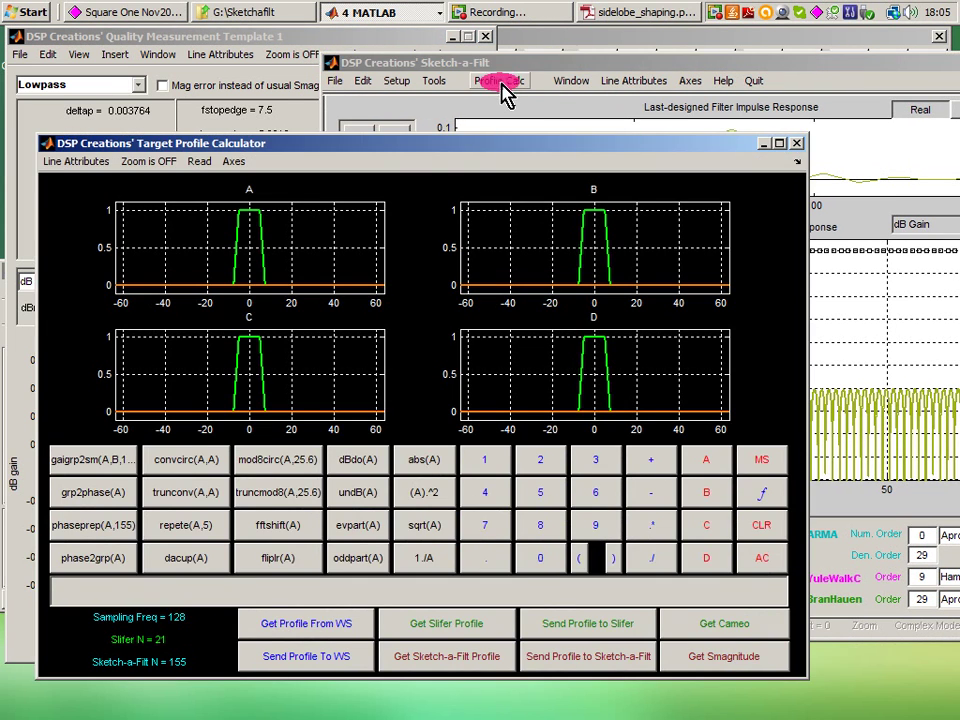
pyautogui.moveTo(506, 143); pyautogui.dragTo(663, 95)
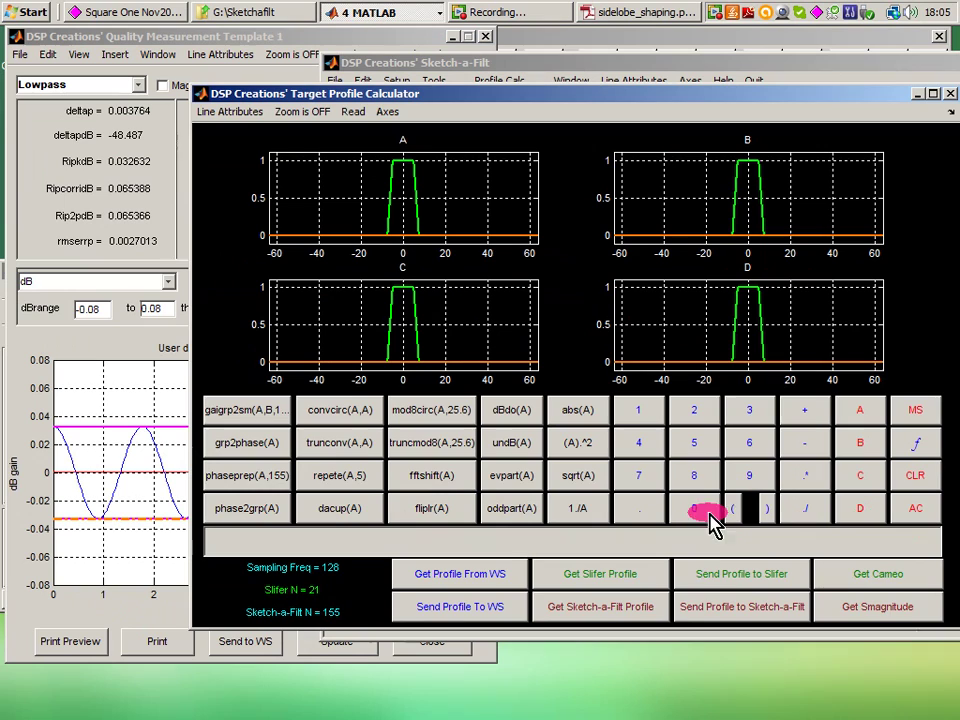
pyautogui.click(915, 447)
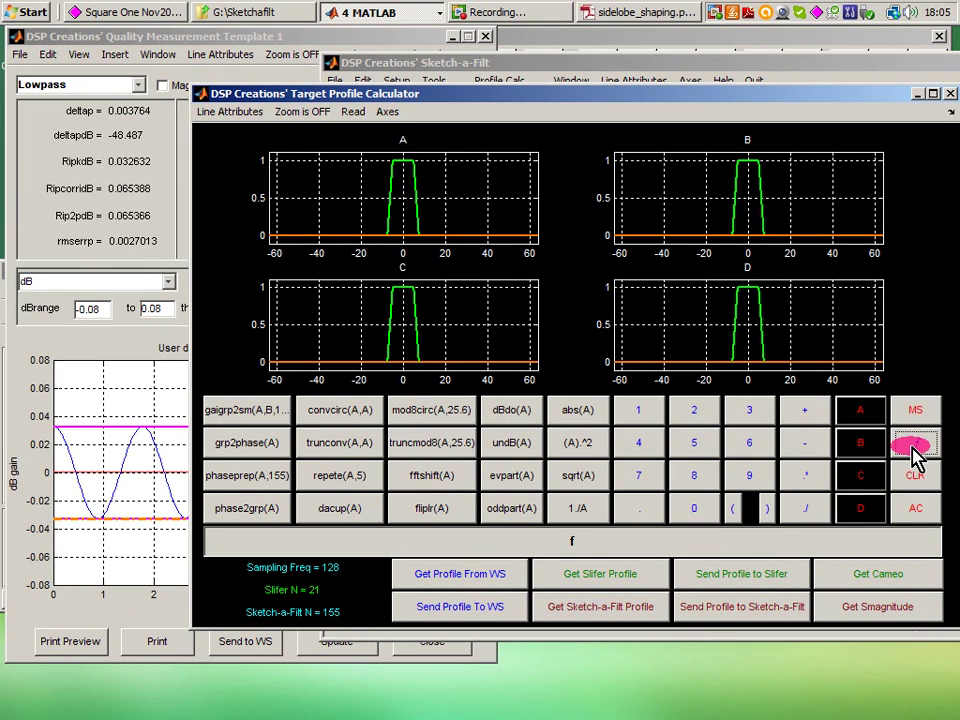
pyautogui.click(586, 536)
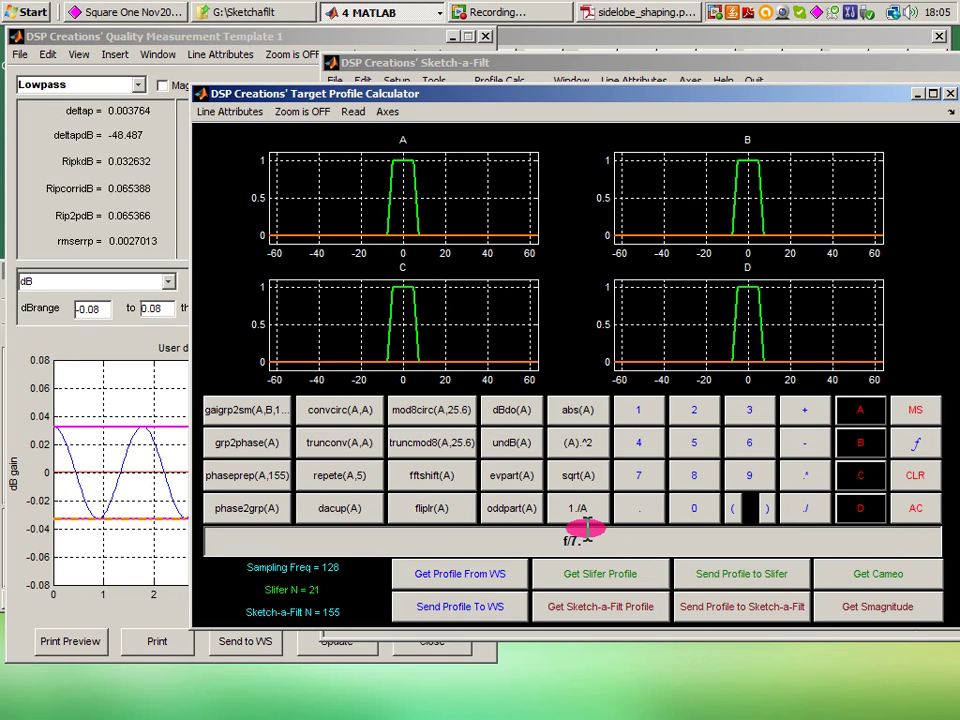
pyautogui.write('5')
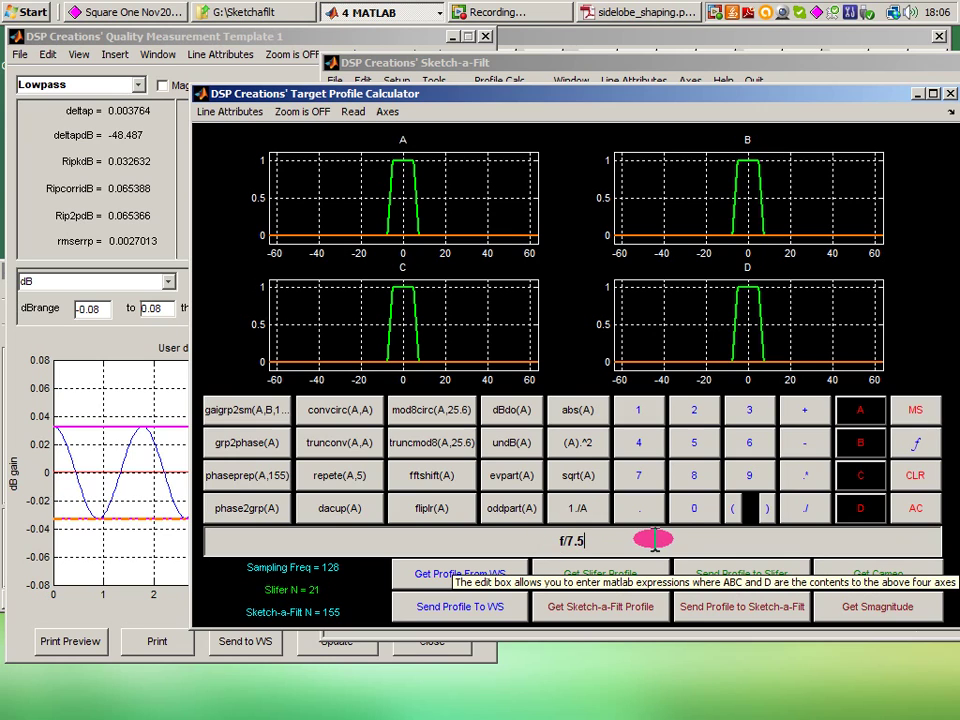
pyautogui.click(922, 410)
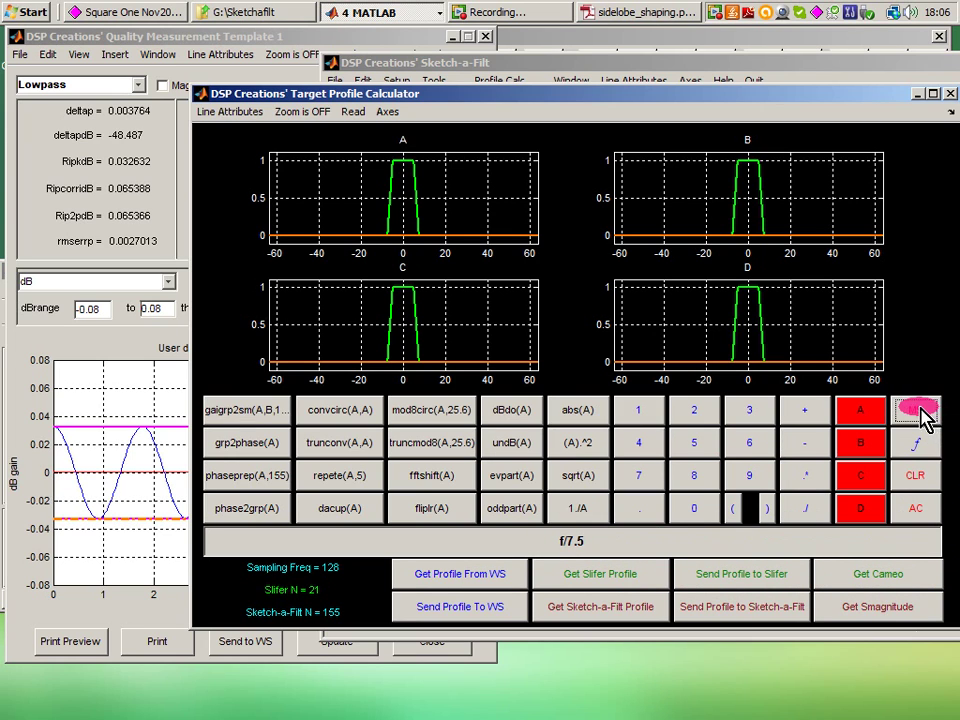
# - Save the f/7.5 ramp to profile B, copy it into D and C, then clear the expression
pyautogui.click(862, 448)
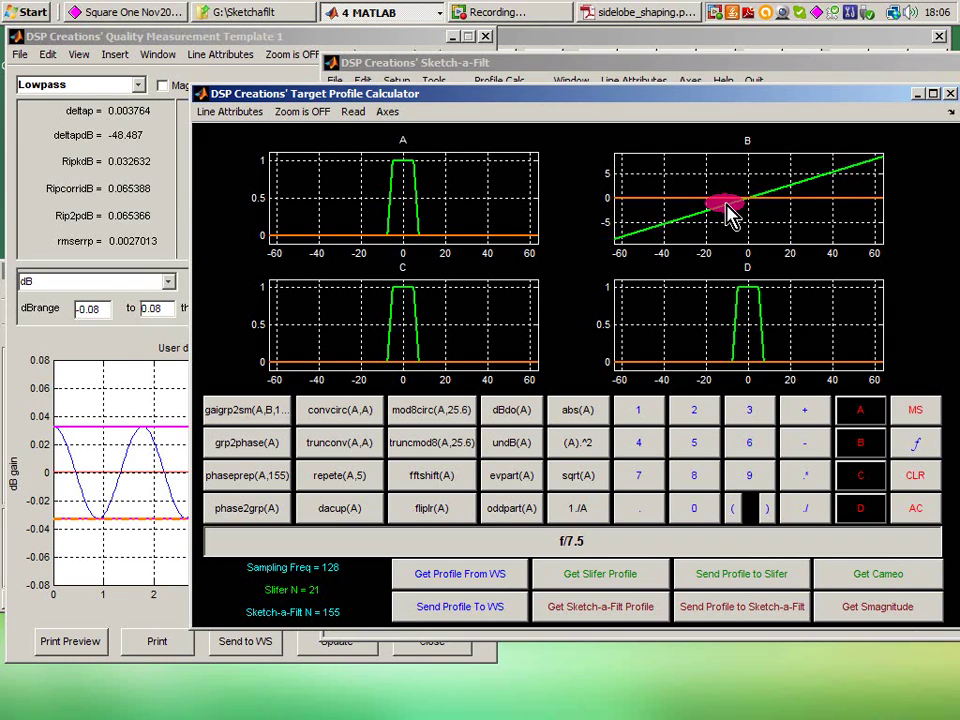
pyautogui.click(734, 313)
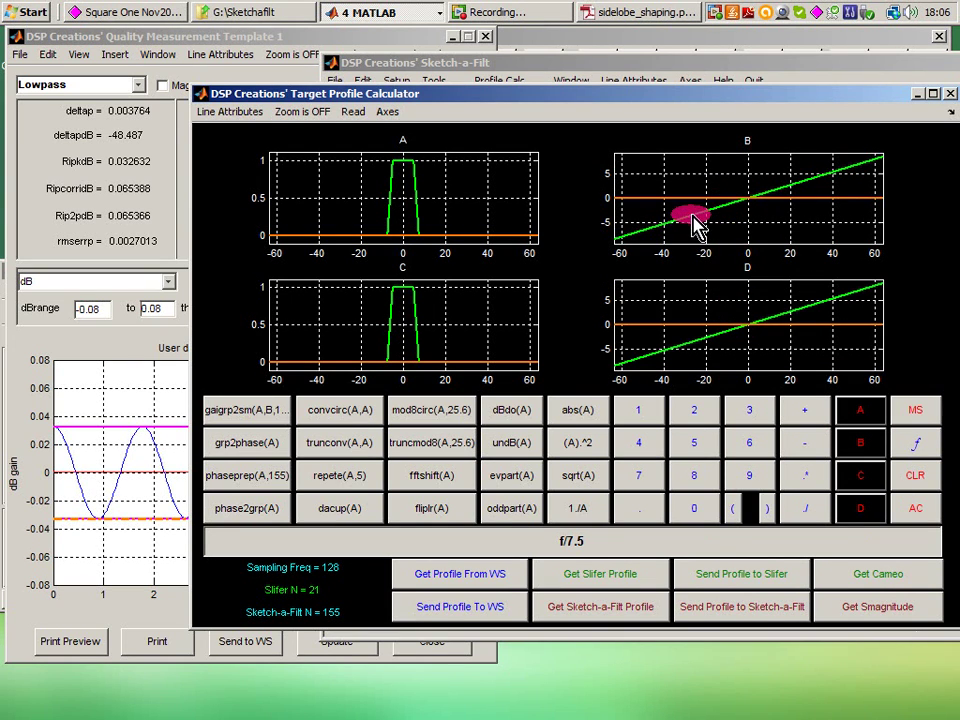
pyautogui.click(510, 296)
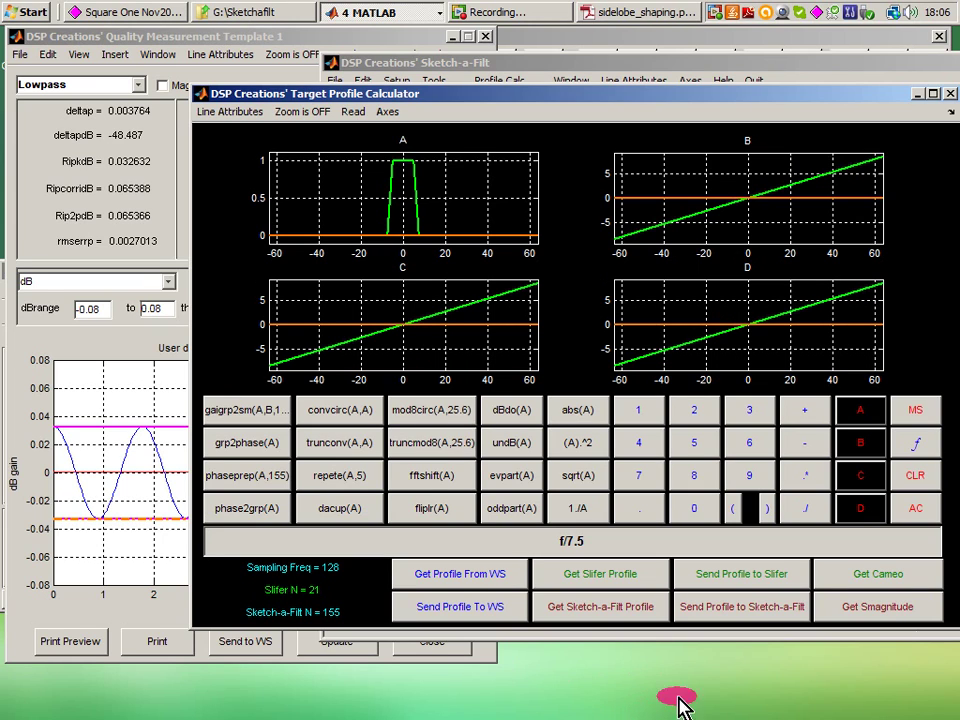
pyautogui.click(913, 508)
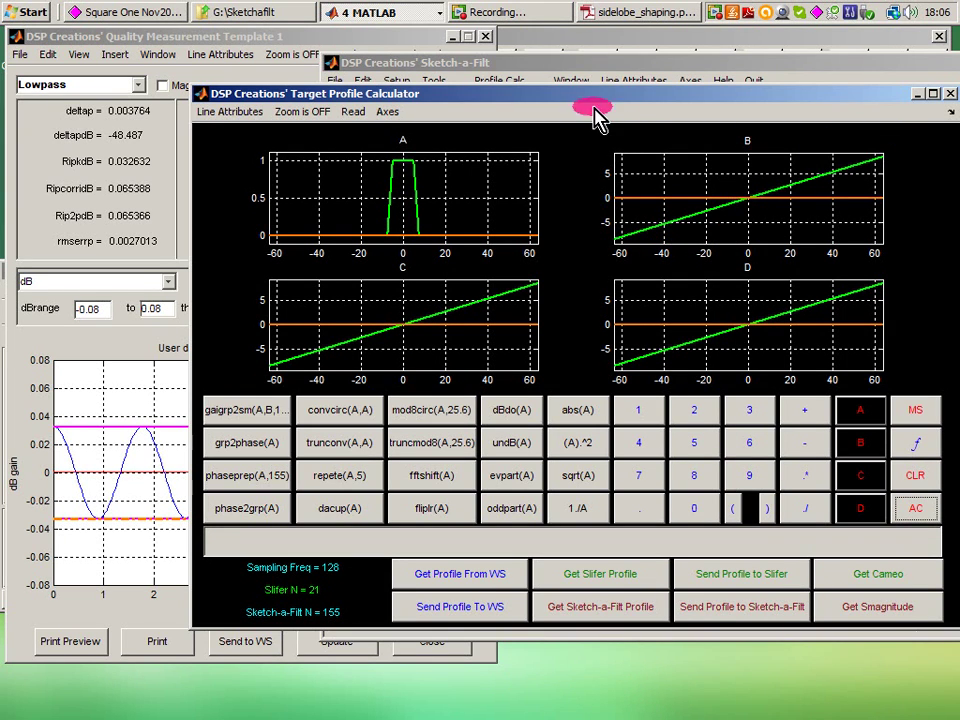
# - Move the calculator aside and apply 'SHAPED stopband from Profile B' weighting to the design
pyautogui.moveTo(568, 99)
pyautogui.mouseDown()
pyautogui.moveTo(762, 138)
pyautogui.moveTo(952, 137)
pyautogui.mouseUp()
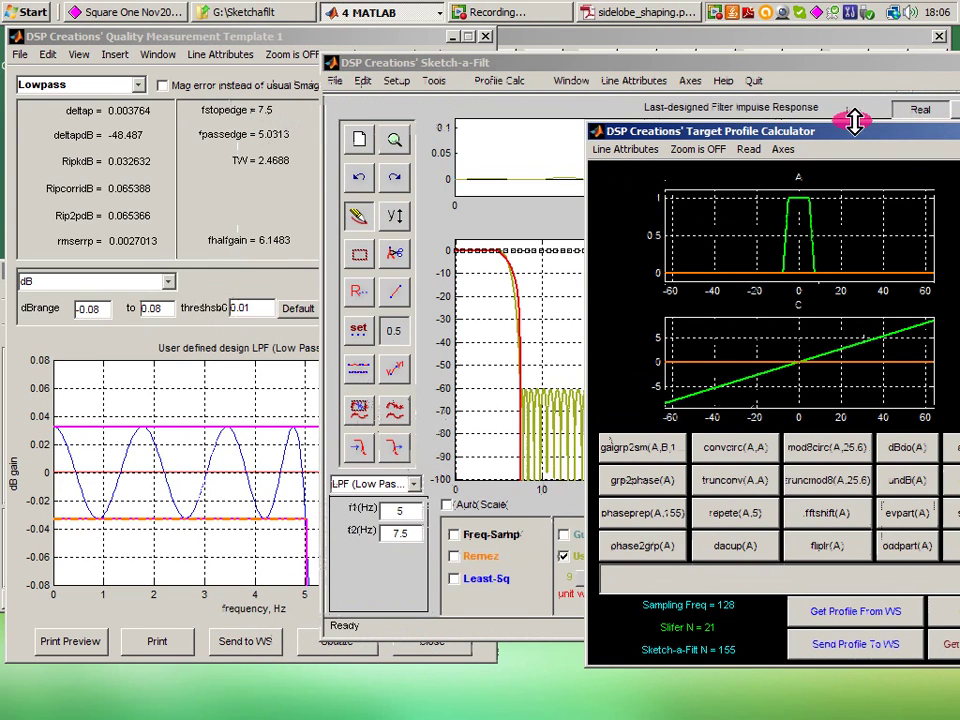
pyautogui.moveTo(708, 132)
pyautogui.mouseDown()
pyautogui.moveTo(746, 257)
pyautogui.moveTo(761, 654)
pyautogui.moveTo(754, 703)
pyautogui.moveTo(746, 692)
pyautogui.mouseUp()
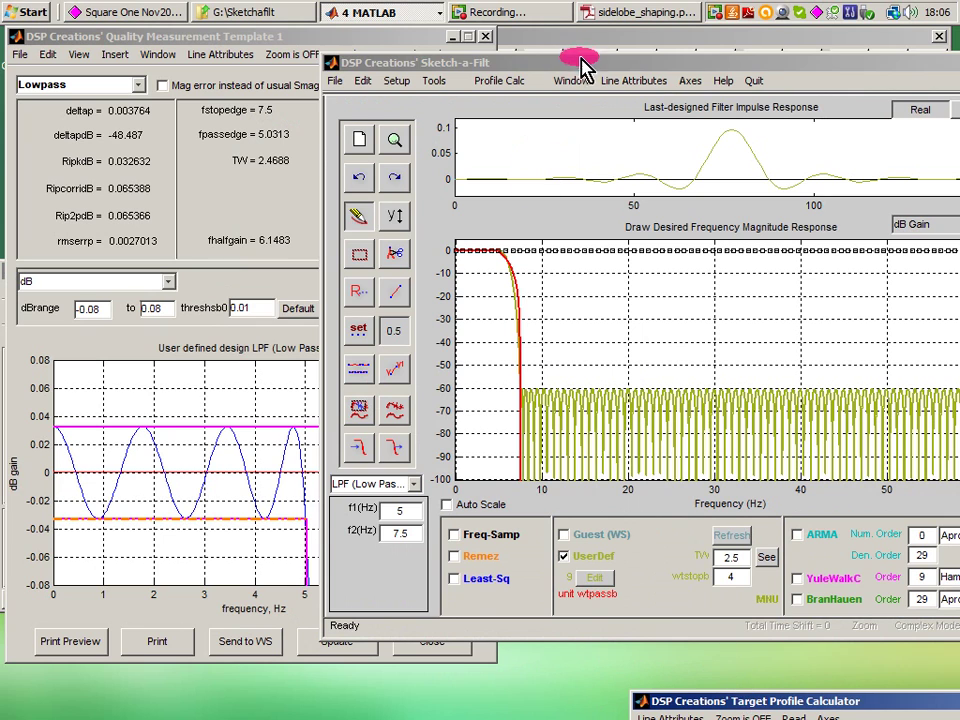
pyautogui.moveTo(575, 64)
pyautogui.mouseDown()
pyautogui.moveTo(572, 79)
pyautogui.moveTo(495, 66)
pyautogui.mouseUp()
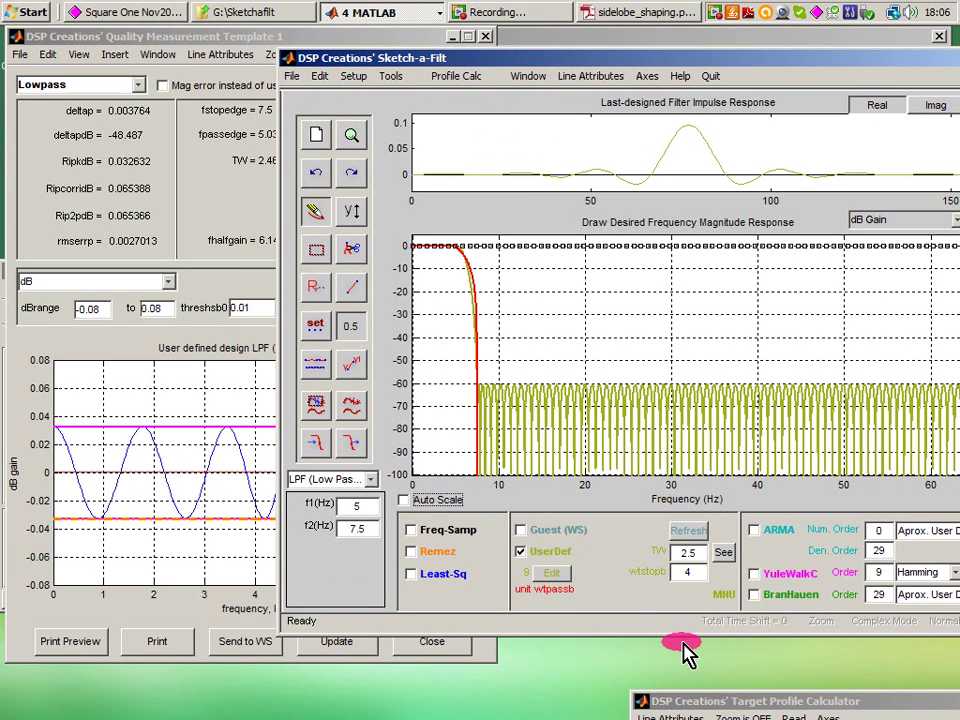
pyautogui.rightClick(730, 604)
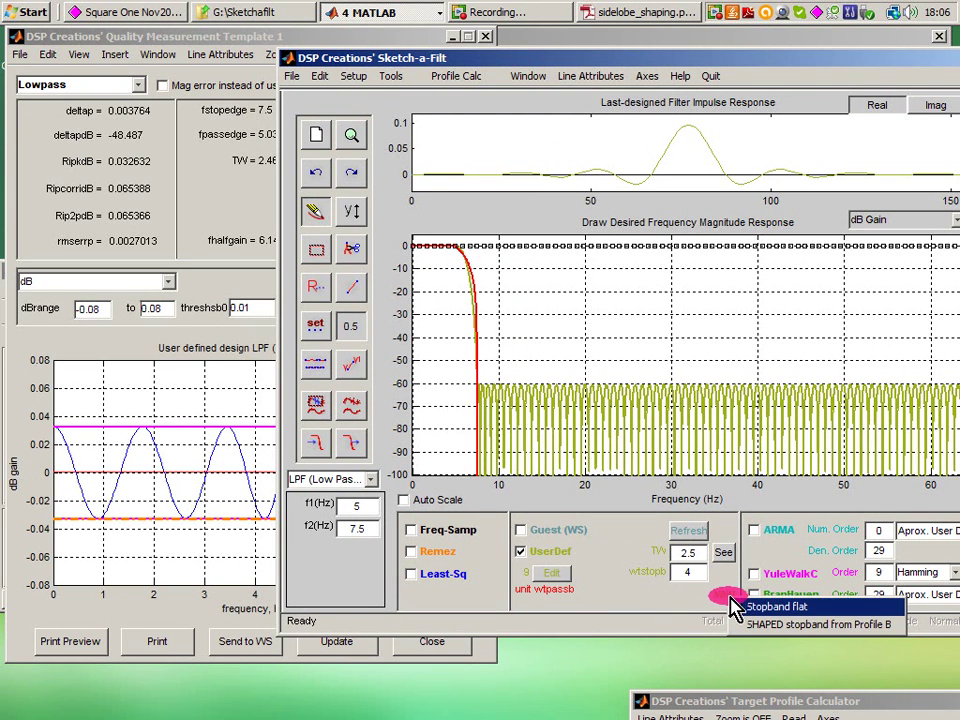
pyautogui.click(746, 628)
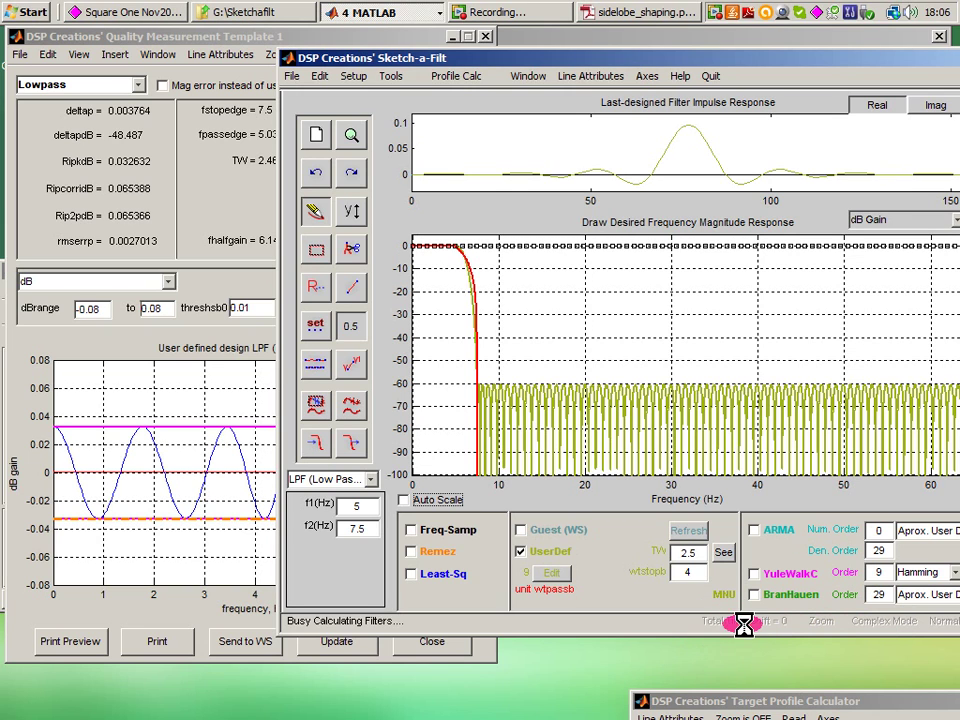
pyautogui.moveTo(630, 62); pyautogui.dragTo(512, 60)
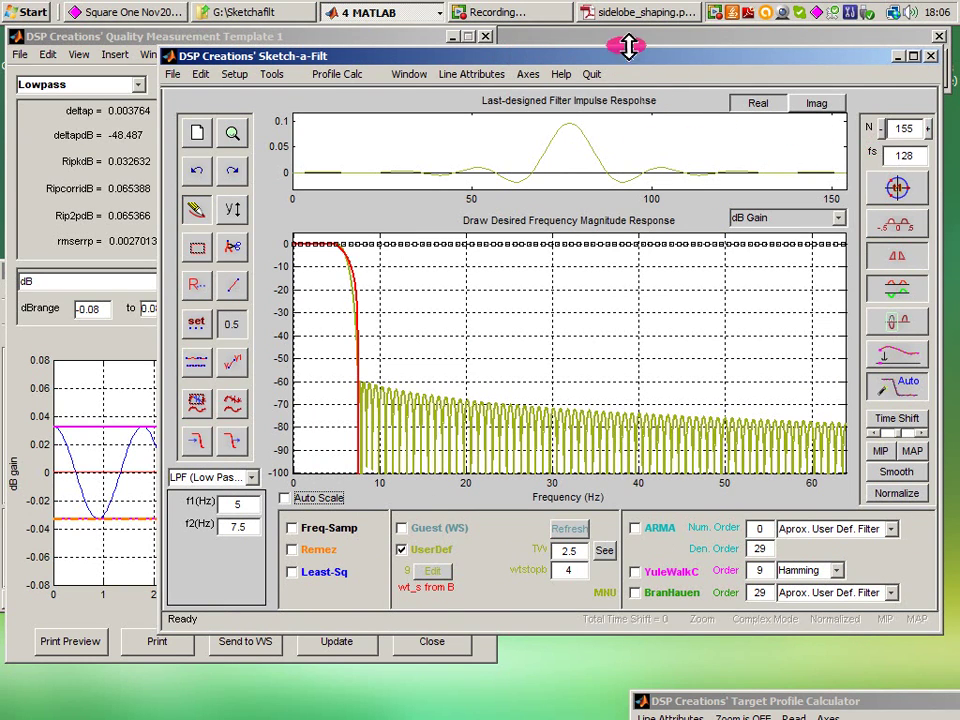
pyautogui.moveTo(604, 55); pyautogui.dragTo(673, 75)
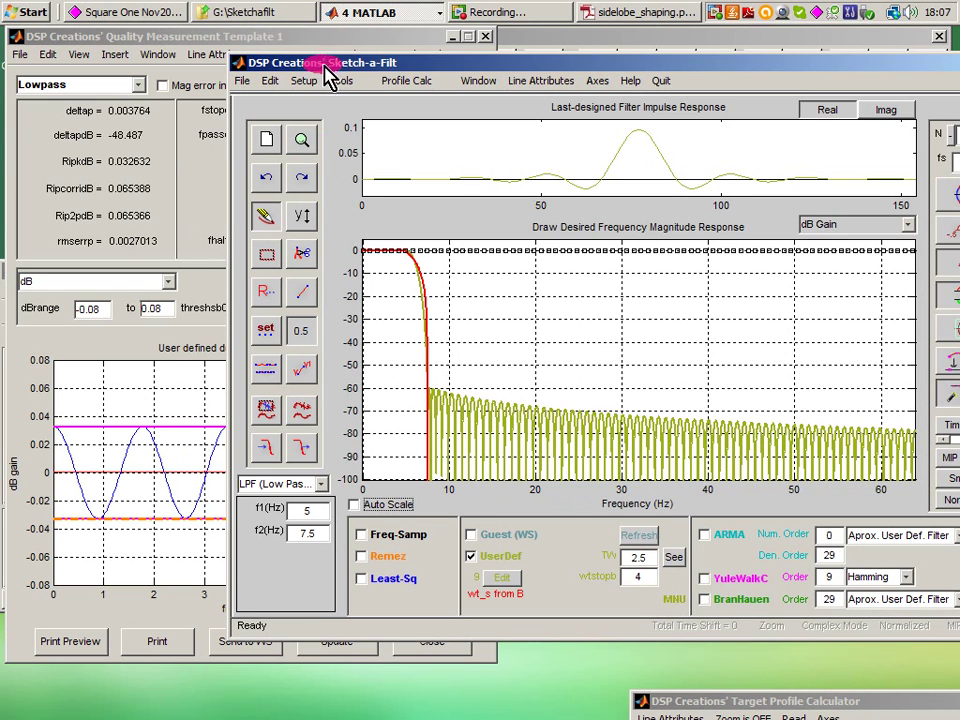
pyautogui.moveTo(325, 75)
pyautogui.mouseDown()
pyautogui.moveTo(460, 78)
pyautogui.moveTo(380, 75)
pyautogui.mouseUp()
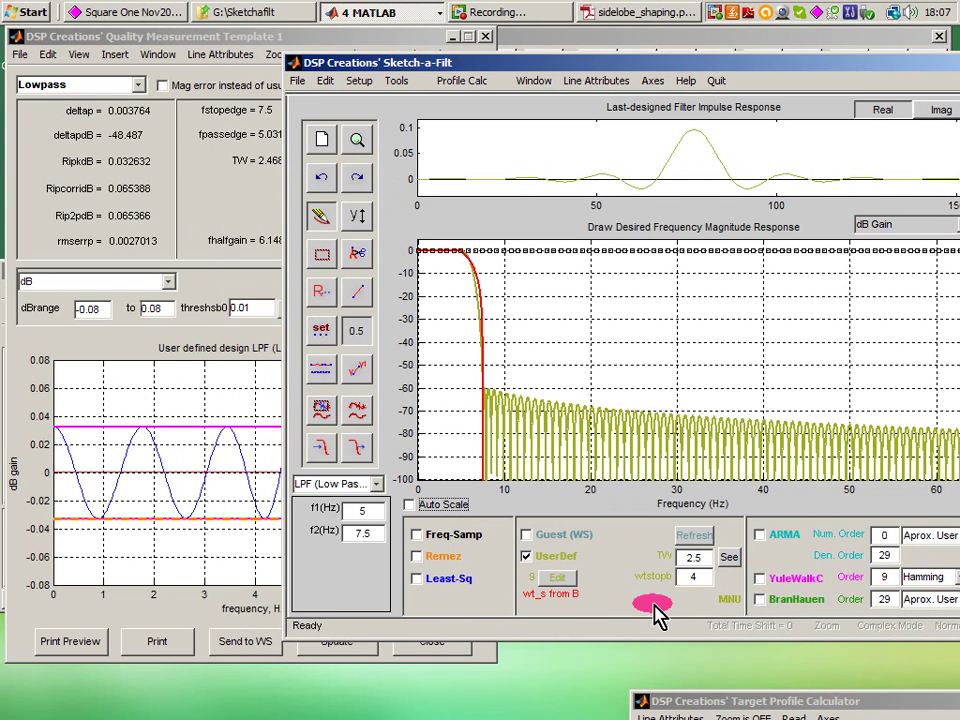
# - Step the stopband weight up on the Sketch Slider to about 11.2
pyautogui.click(700, 577)
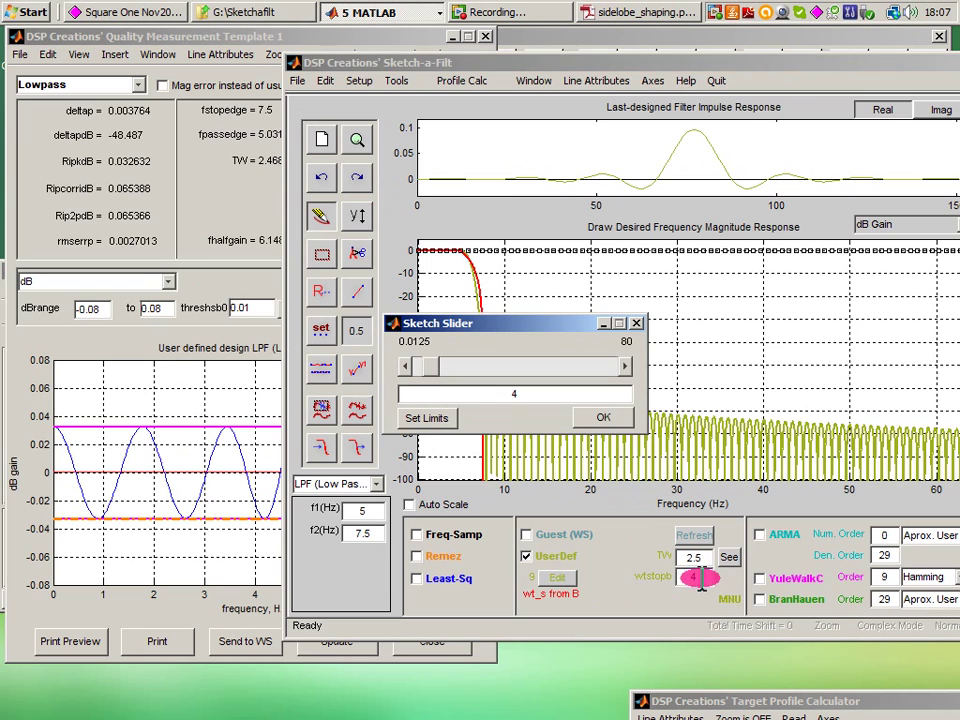
pyautogui.moveTo(574, 337); pyautogui.dragTo(678, 188)
pyautogui.click(722, 219)
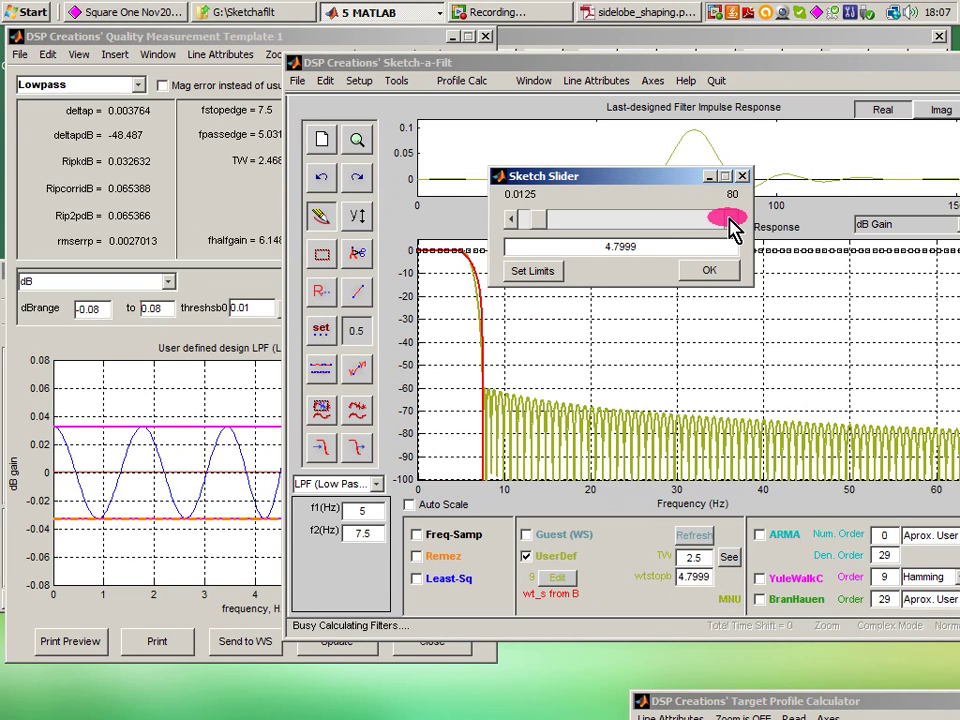
pyautogui.click(722, 219)
pyautogui.click(722, 219)
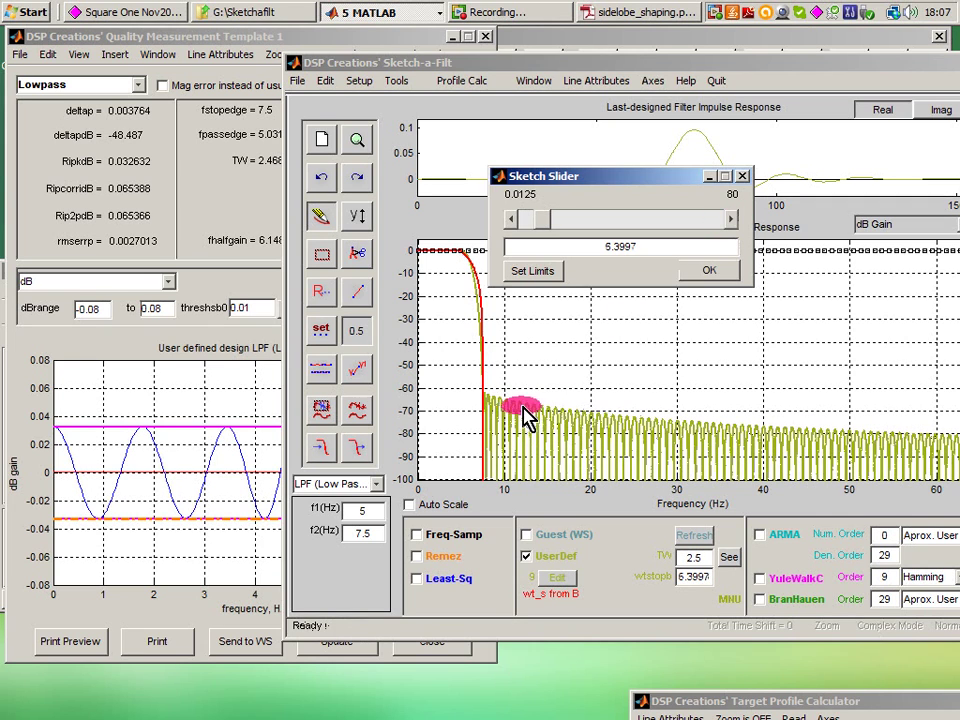
pyautogui.click(732, 218)
pyautogui.click(732, 218)
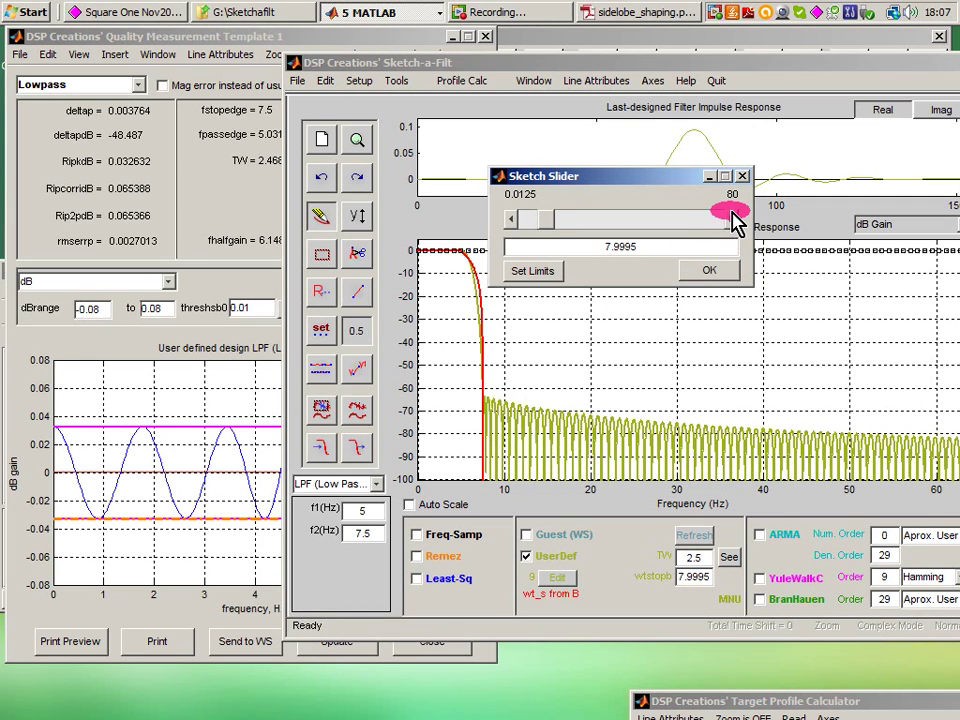
pyautogui.click(732, 213)
pyautogui.click(732, 213)
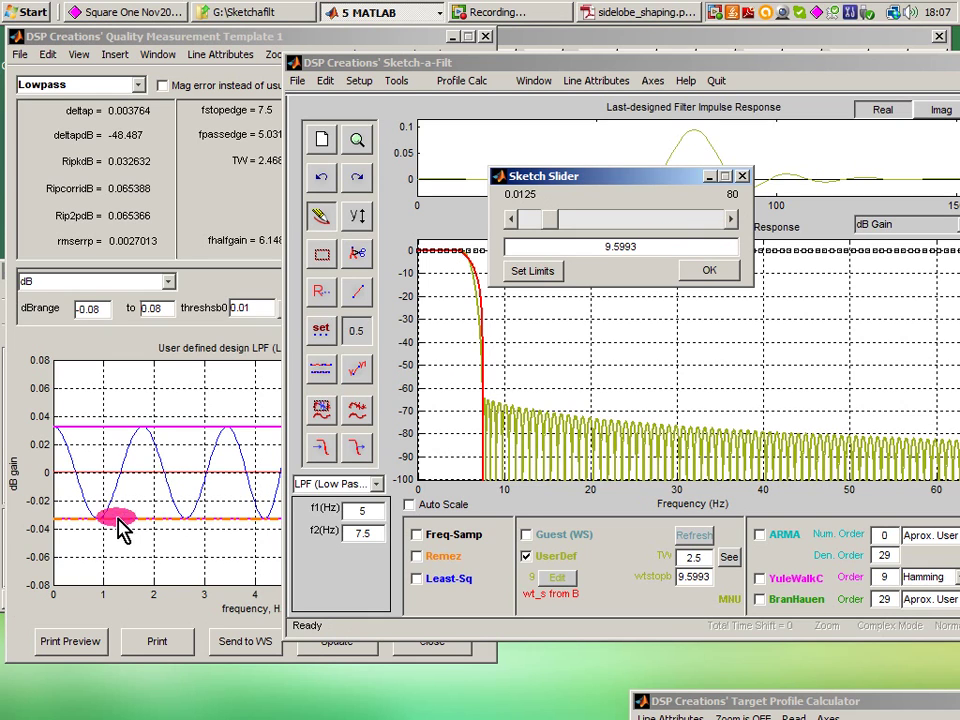
pyautogui.click(732, 217)
pyautogui.click(732, 217)
# - Bring the stopband weight back to 5.2117 and update the quality measurements to 60.9042 dB attenuation
pyautogui.click(559, 219)
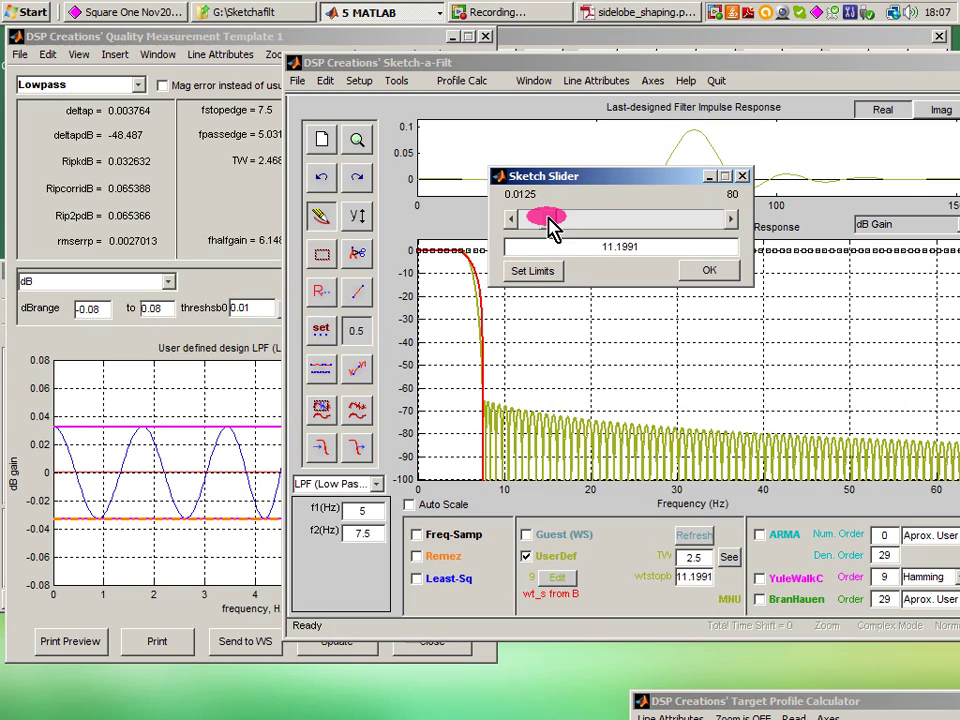
pyautogui.moveTo(549, 219); pyautogui.dragTo(549, 222)
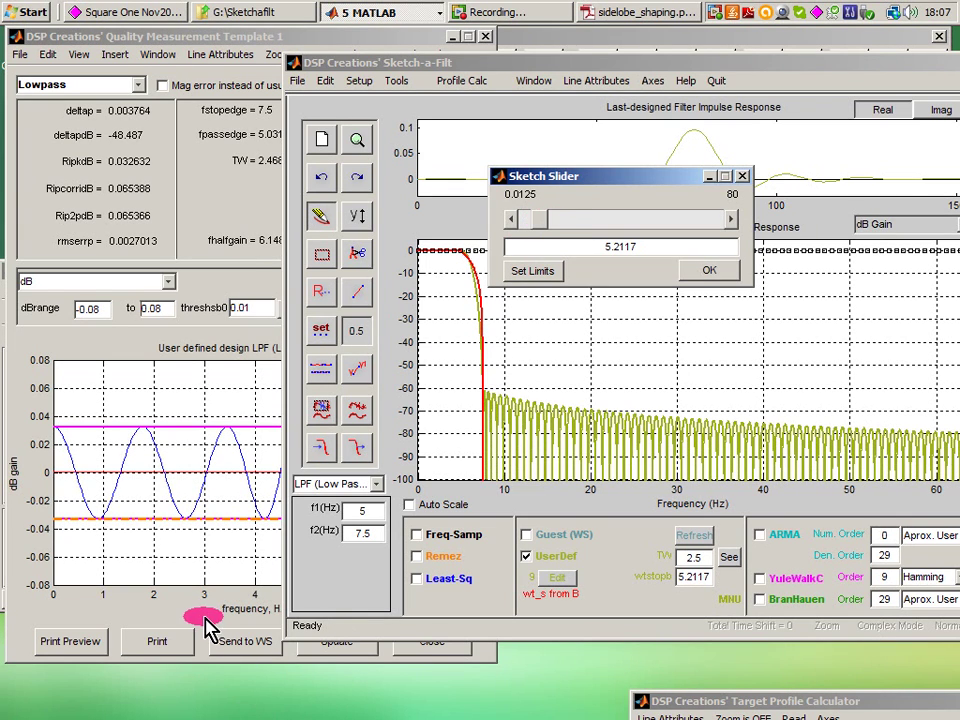
pyautogui.click(201, 666)
pyautogui.click(338, 641)
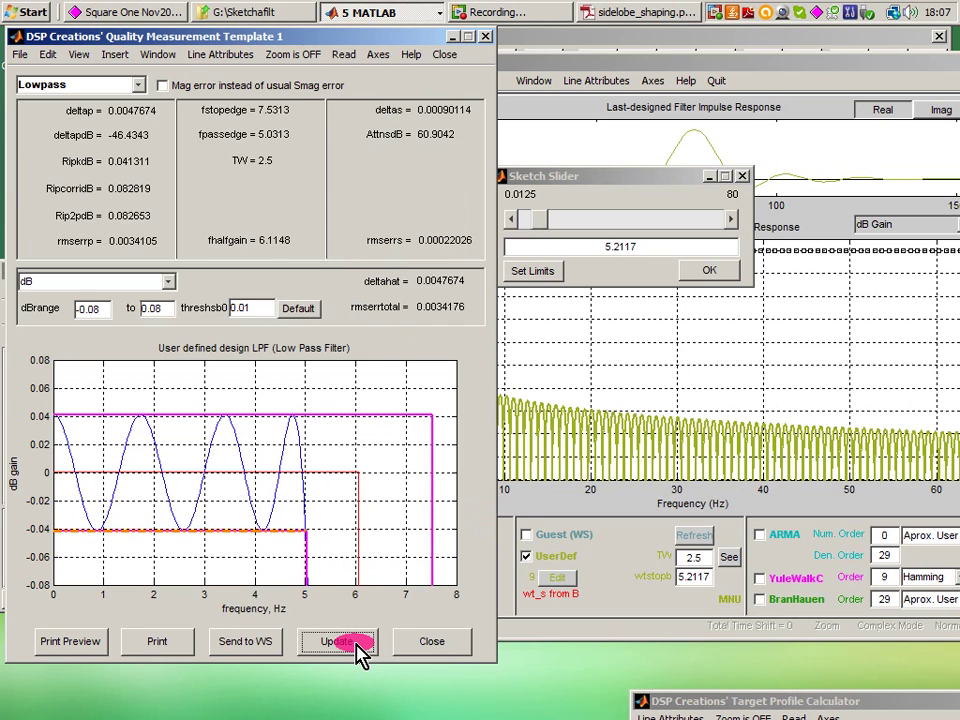
# - Turn on automatic quality measurement updates in the Sketch-a-Filt setup options
pyautogui.click(560, 64)
pyautogui.click(358, 81)
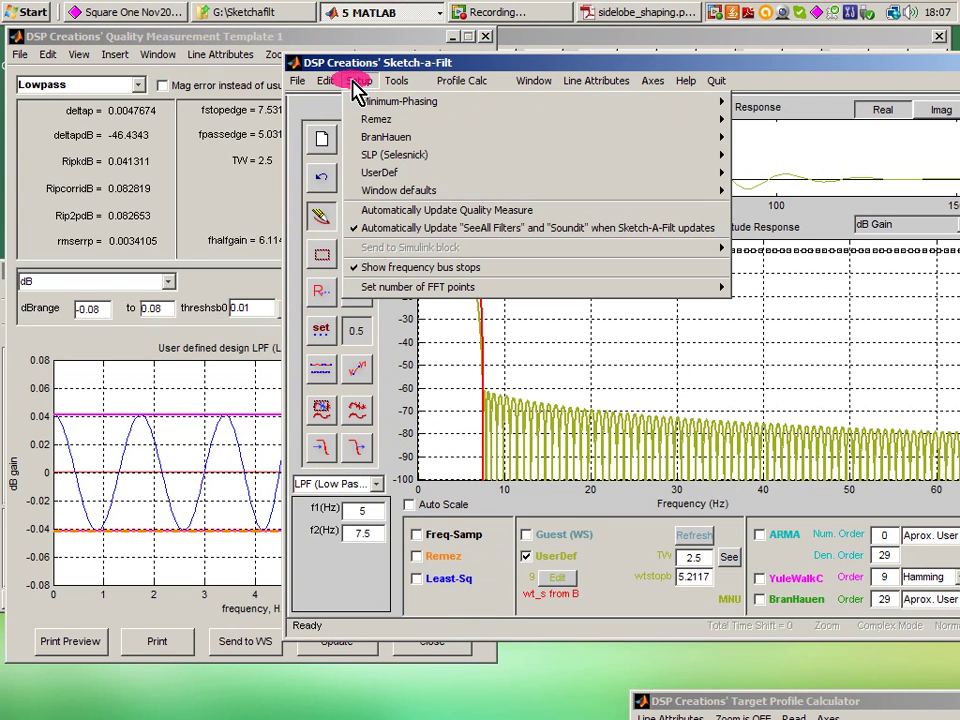
pyautogui.click(380, 212)
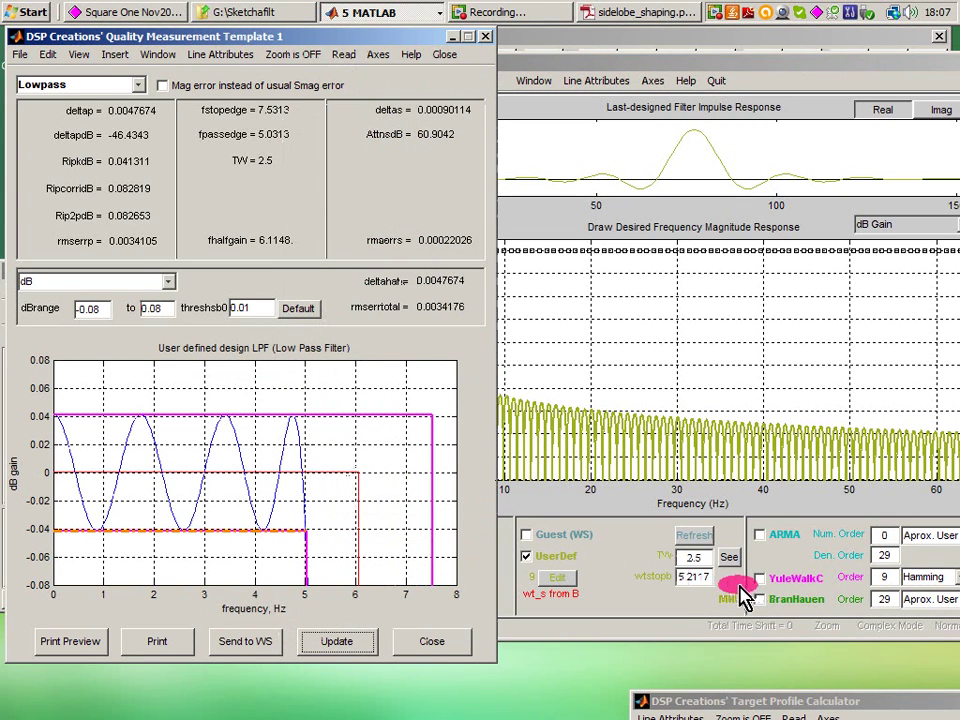
# - Step the stopband weight up to 10.0111 on the Sketch Slider
pyautogui.click(710, 573)
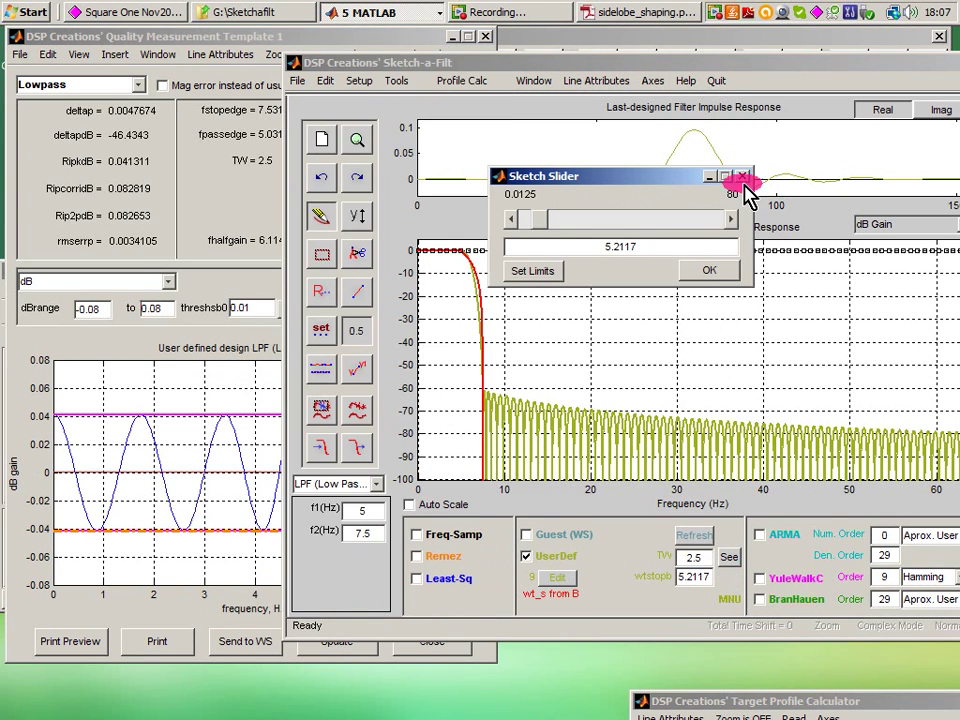
pyautogui.click(730, 219)
pyautogui.click(731, 219)
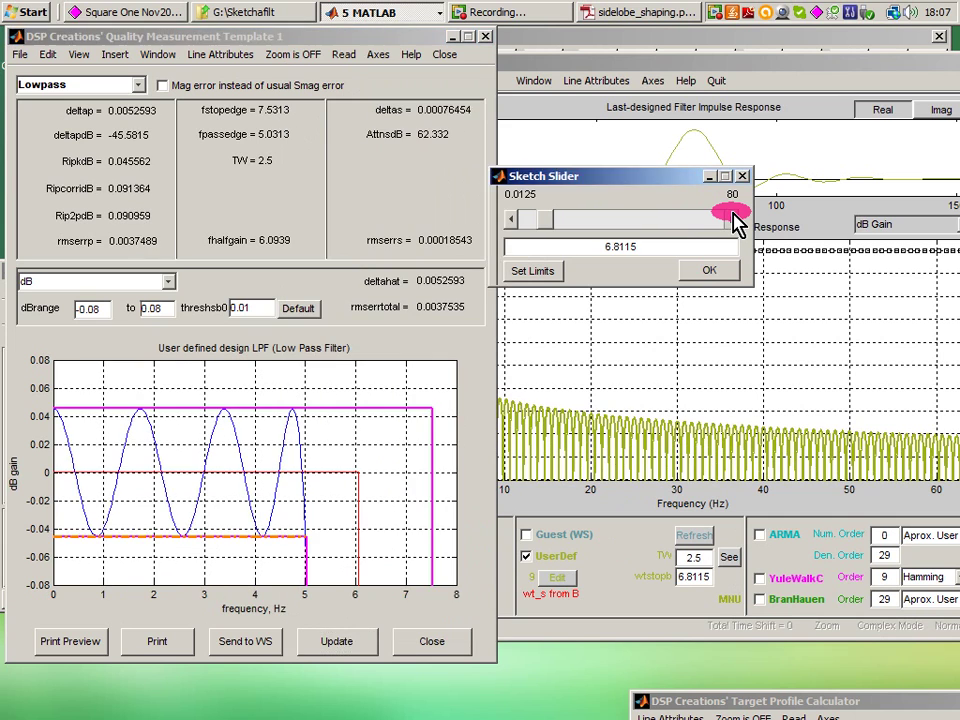
pyautogui.click(733, 220)
pyautogui.click(733, 220)
pyautogui.click(733, 220)
pyautogui.click(733, 220)
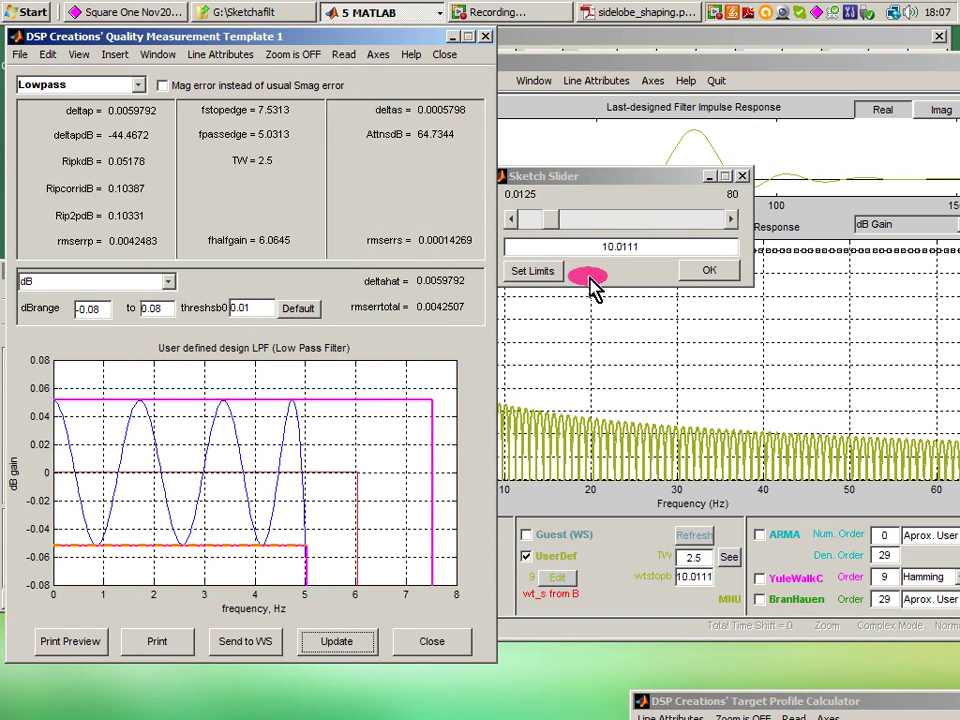
pyautogui.moveTo(648, 176); pyautogui.dragTo(686, 164)
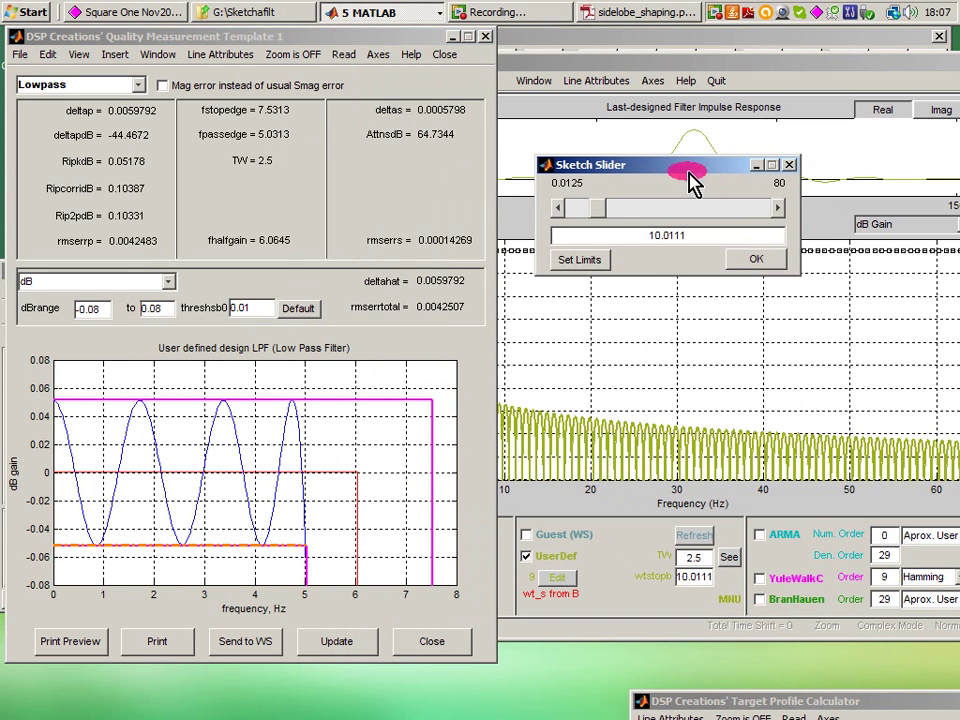
# - Enter a stopband weight of 4 in the slider's value box and close the slider
pyautogui.click(688, 368)
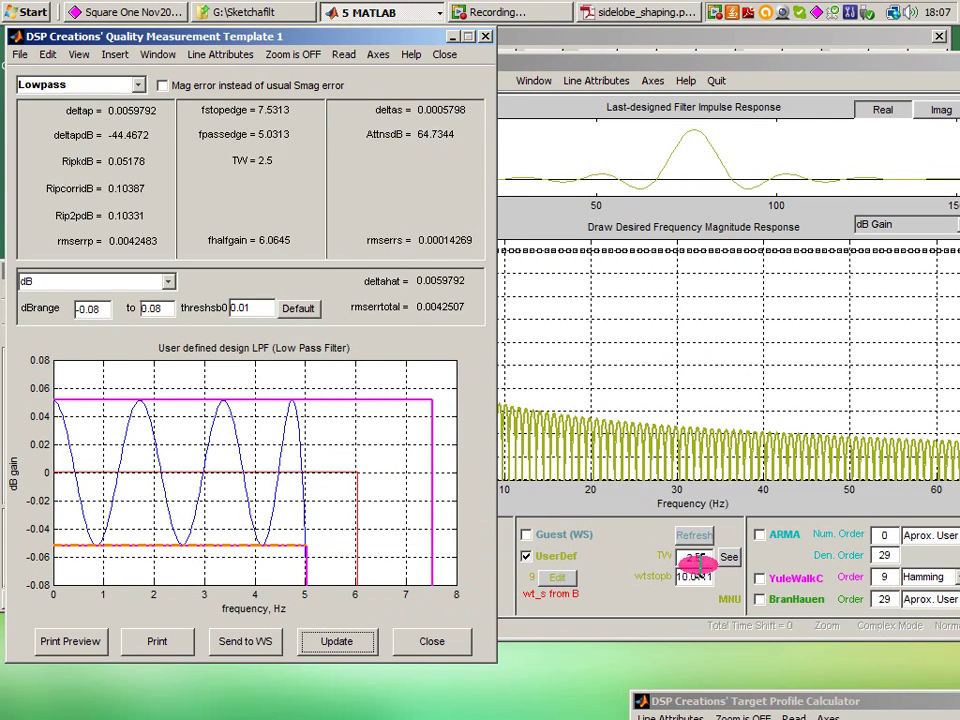
pyautogui.click(696, 562)
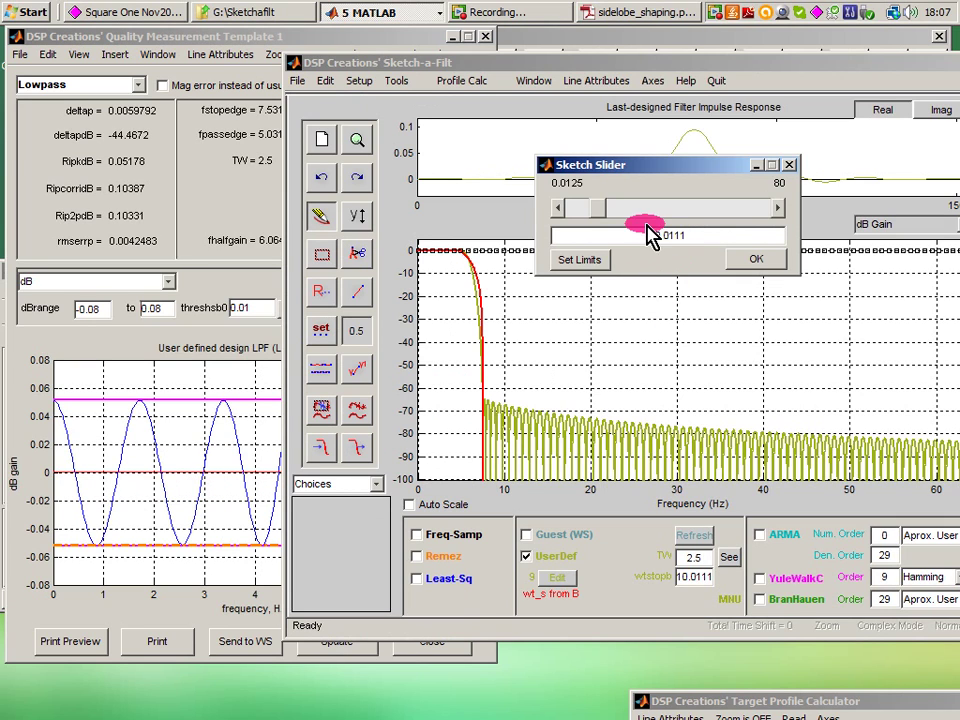
pyautogui.moveTo(650, 234); pyautogui.dragTo(746, 232)
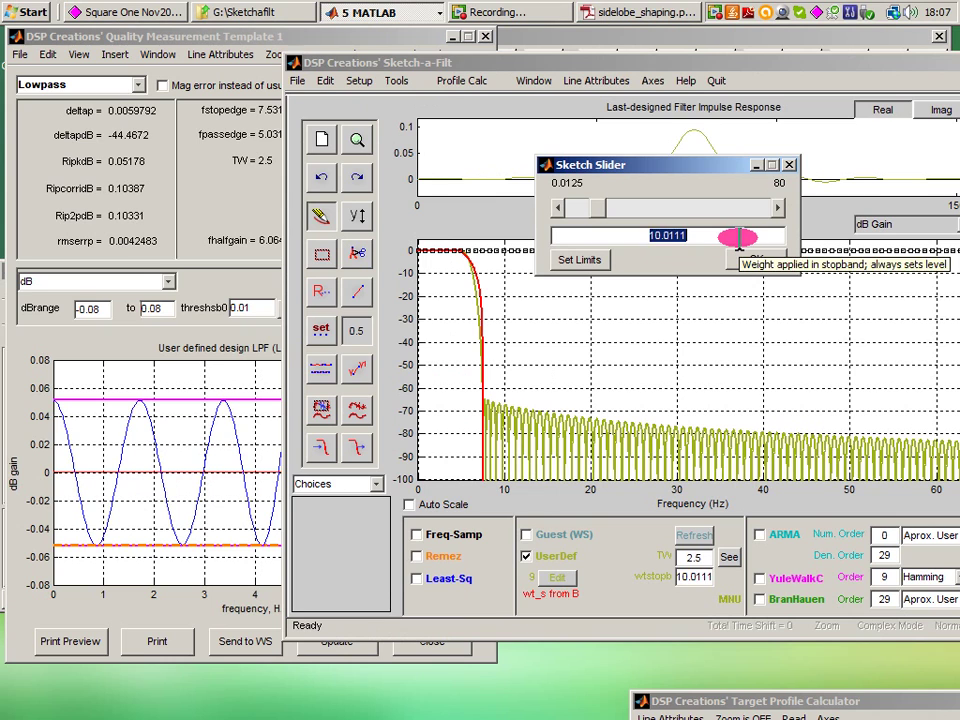
pyautogui.write('4')
pyautogui.press('Return')
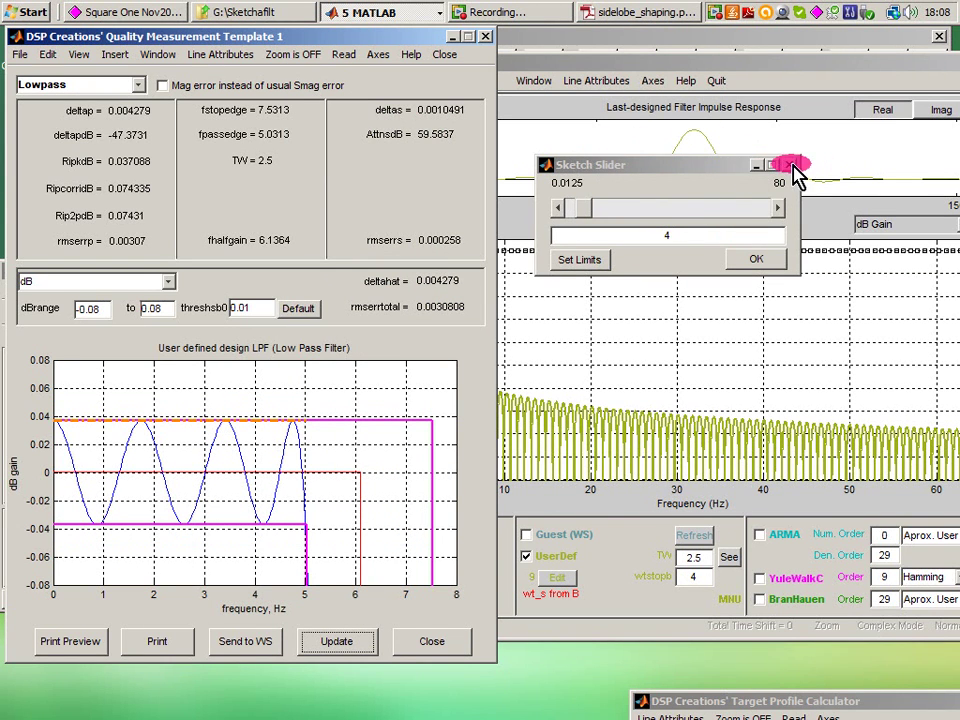
pyautogui.click(789, 165)
pyautogui.moveTo(729, 47)
pyautogui.mouseDown()
pyautogui.moveTo(707, 6)
pyautogui.moveTo(640, 57)
pyautogui.moveTo(613, 15)
pyautogui.mouseUp()
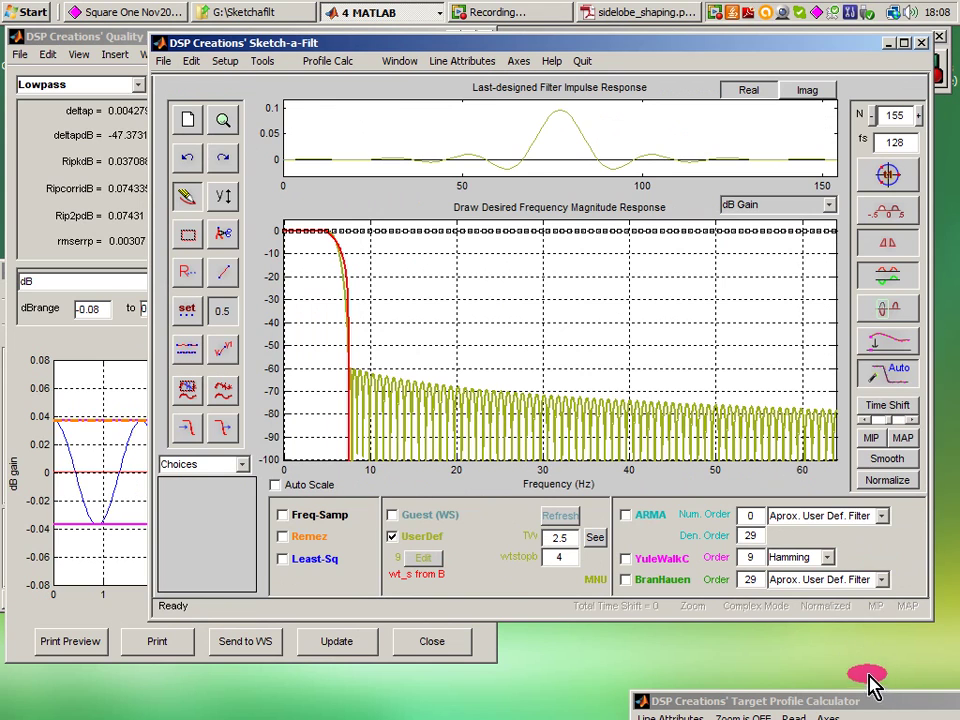
# - Store B.*D into profile B, making a parabola that rises to about 80
pyautogui.moveTo(890, 705)
pyautogui.mouseDown()
pyautogui.moveTo(789, 654)
pyautogui.moveTo(441, 231)
pyautogui.moveTo(349, 60)
pyautogui.moveTo(368, 70)
pyautogui.mouseUp()
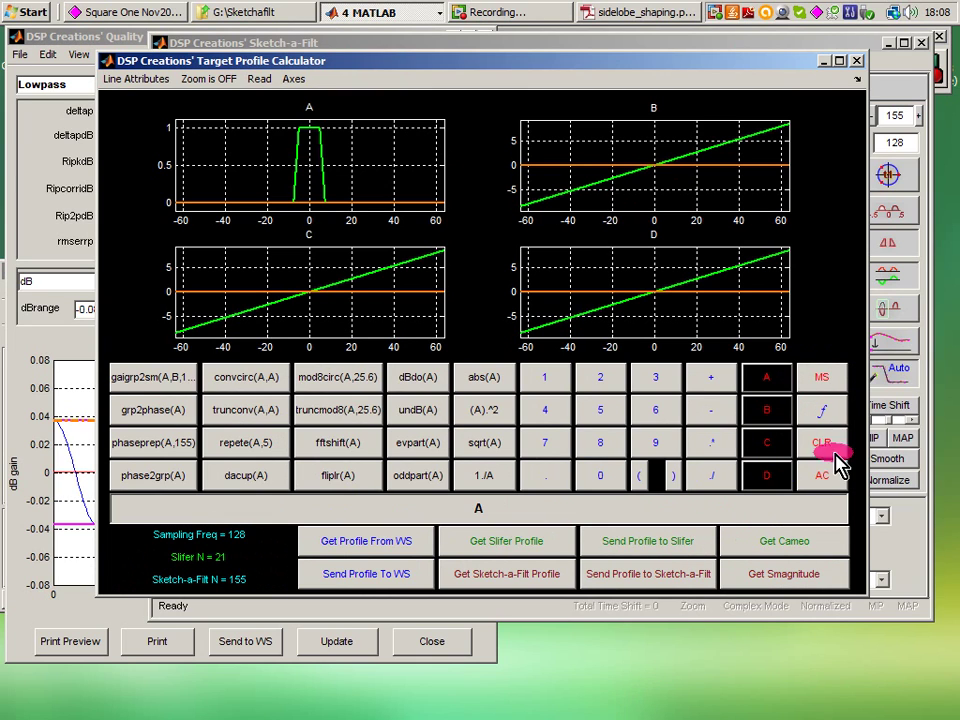
pyautogui.click(818, 478)
pyautogui.click(762, 410)
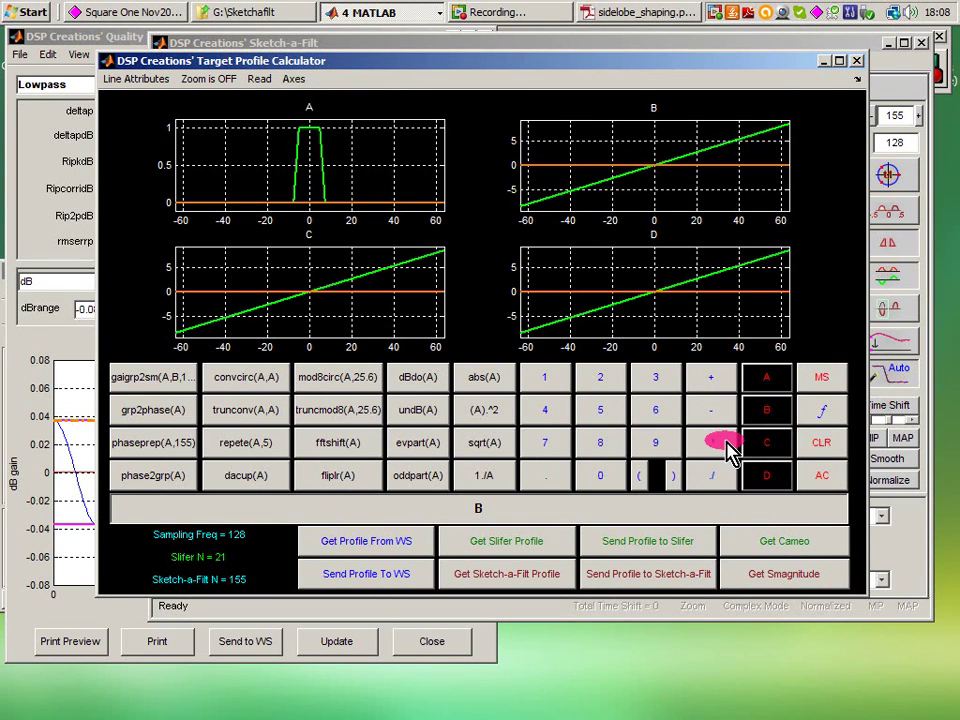
pyautogui.click(728, 446)
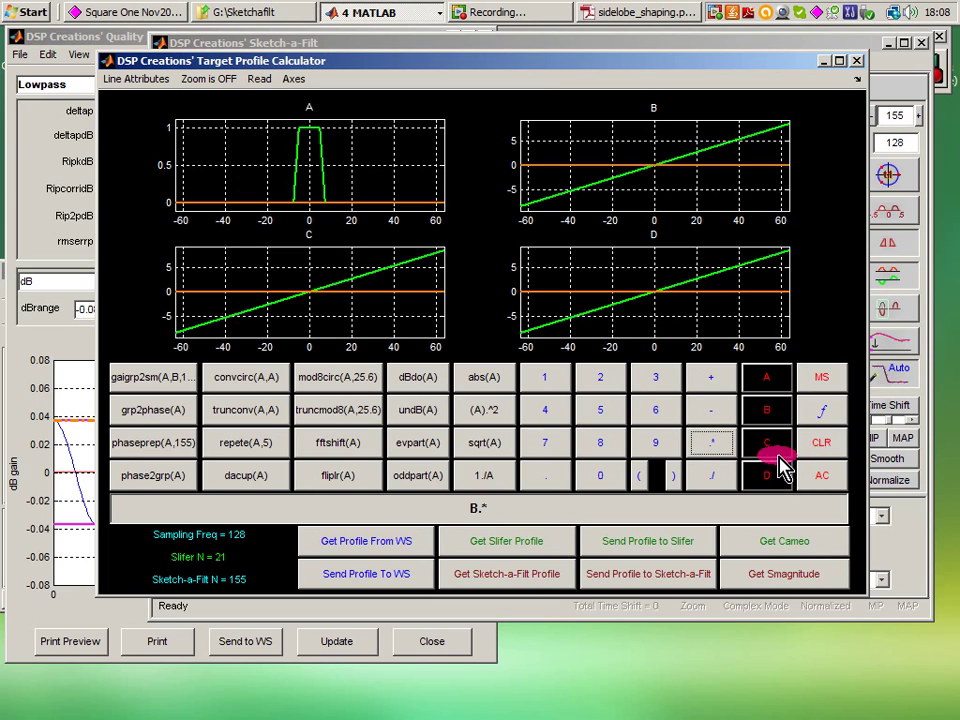
pyautogui.click(780, 478)
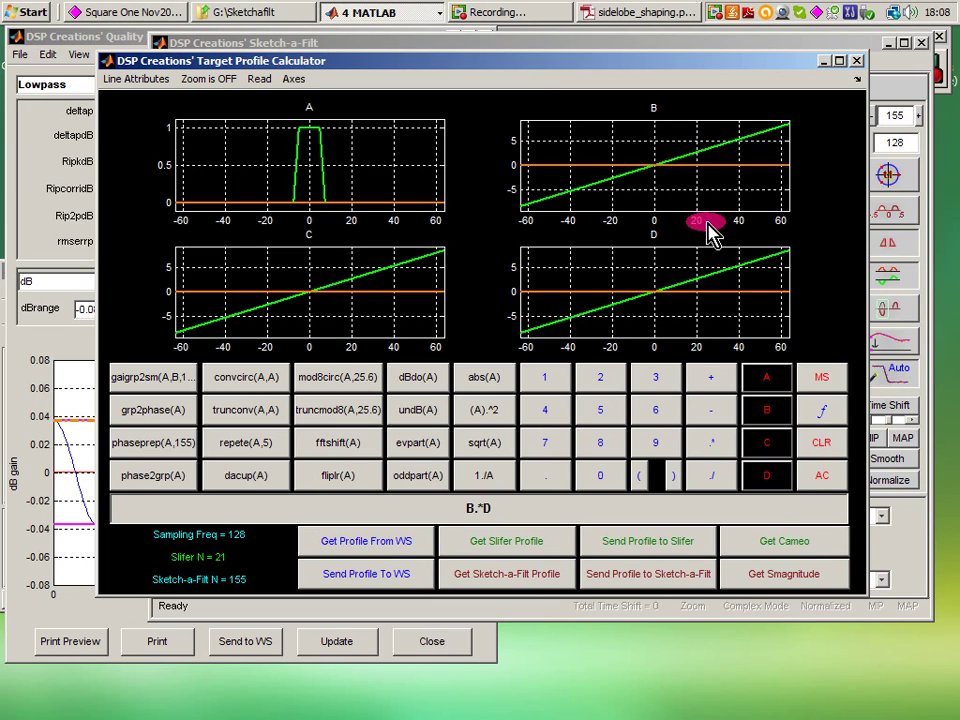
pyautogui.click(818, 383)
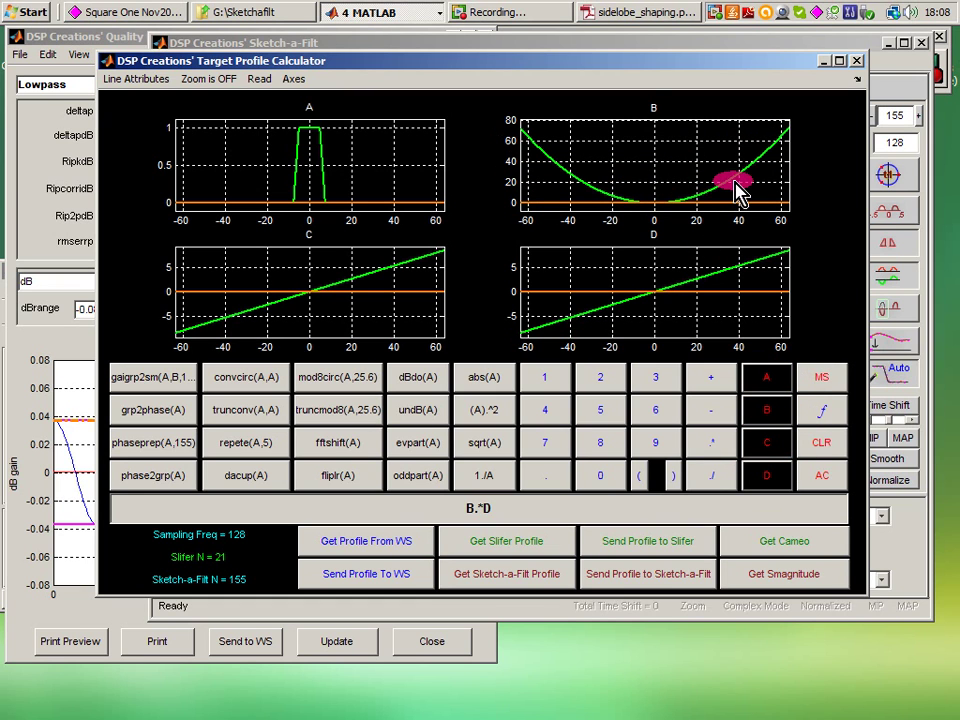
pyautogui.moveTo(476, 62); pyautogui.dragTo(955, 110)
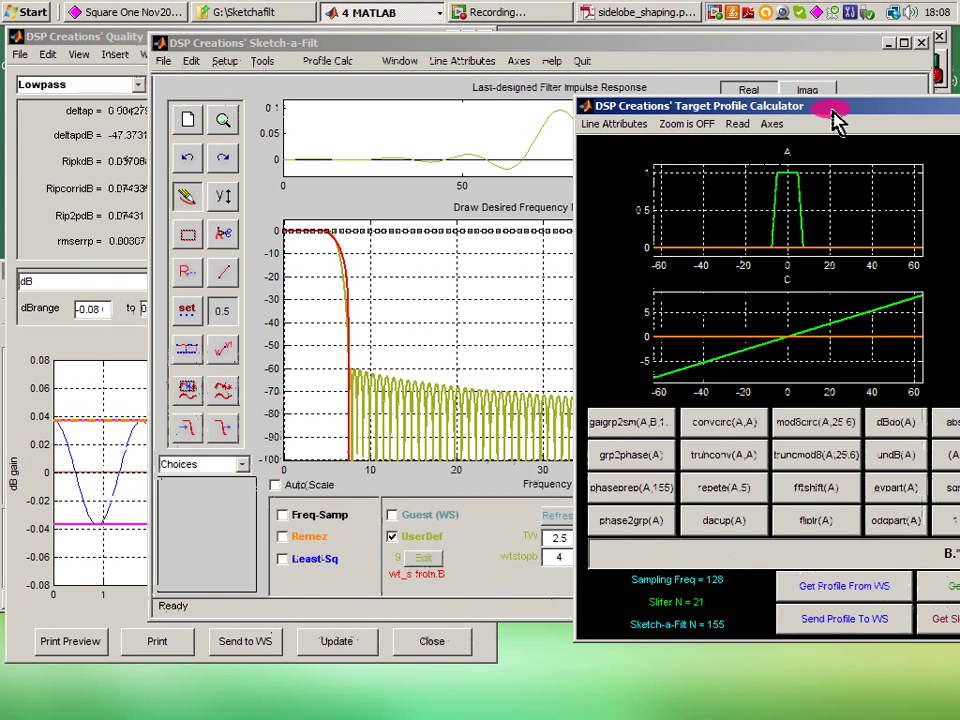
# - Toggle UserDef off and on to redesign with parabolic profile B, reaching 59.2188 dB attenuation
pyautogui.click(402, 64)
pyautogui.moveTo(407, 48); pyautogui.dragTo(364, 46)
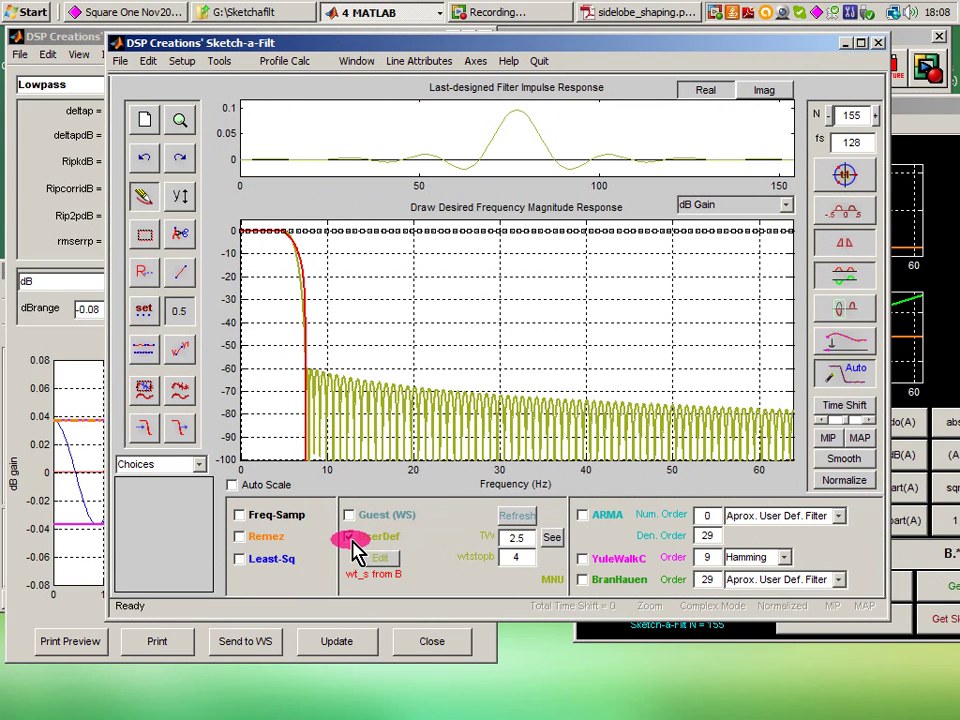
pyautogui.click(639, 531)
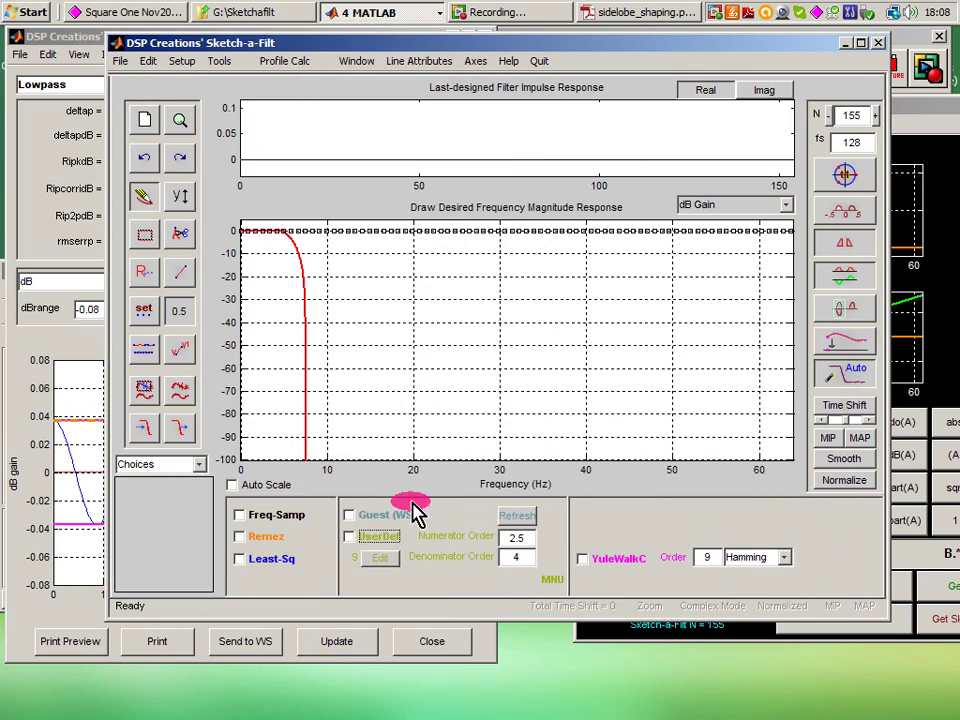
pyautogui.click(352, 536)
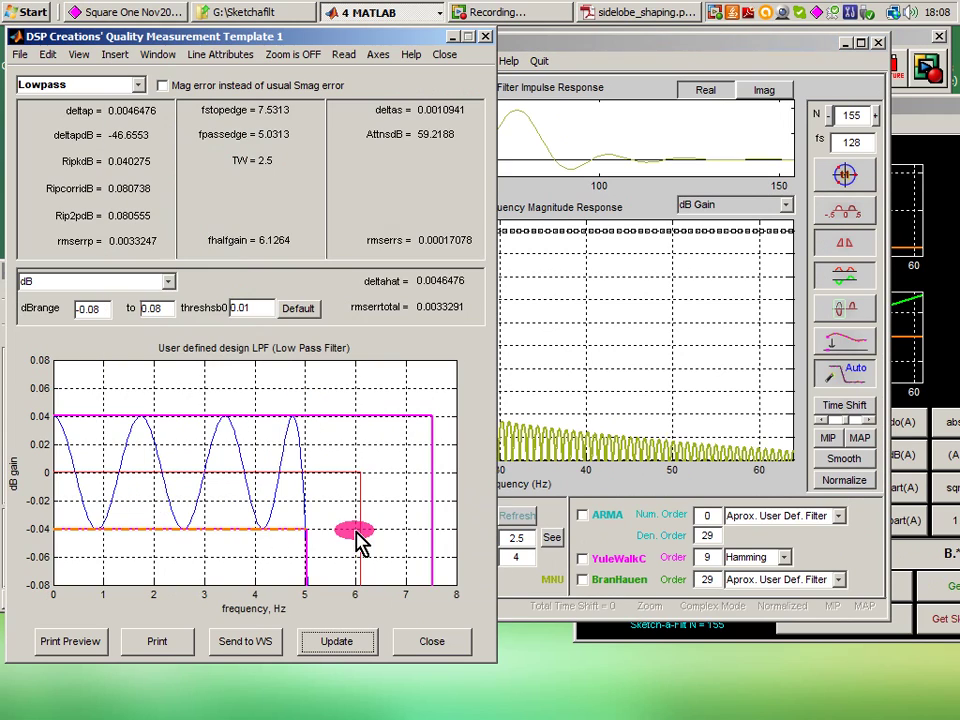
pyautogui.click(668, 28)
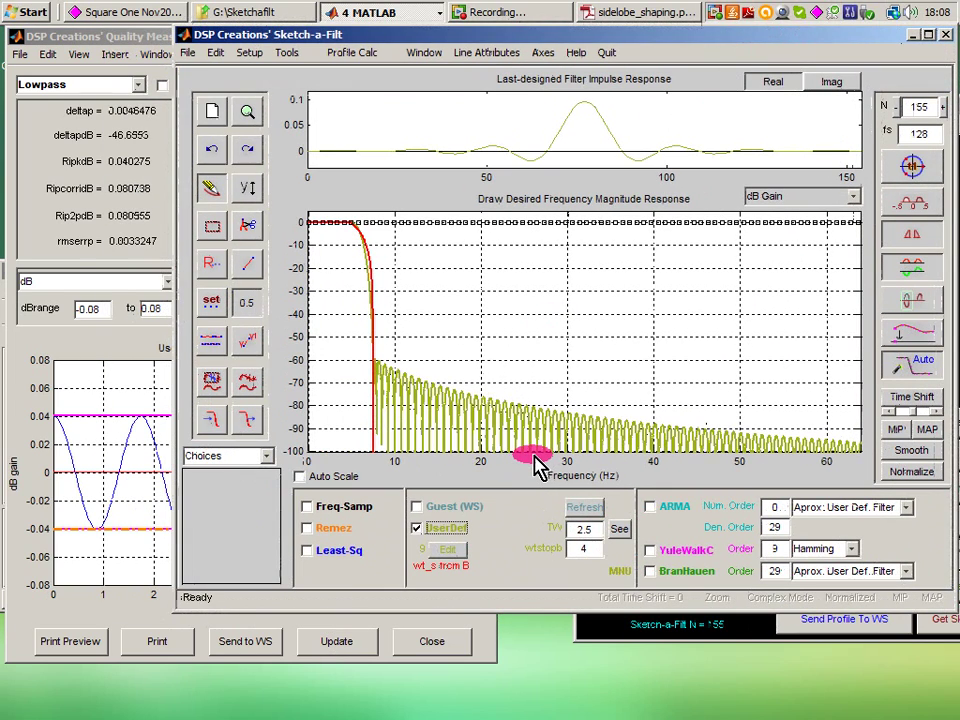
pyautogui.moveTo(711, 27)
pyautogui.mouseDown()
pyautogui.moveTo(523, 180)
pyautogui.moveTo(310, 283)
pyautogui.mouseUp()
pyautogui.moveTo(870, 118); pyautogui.dragTo(450, 88)
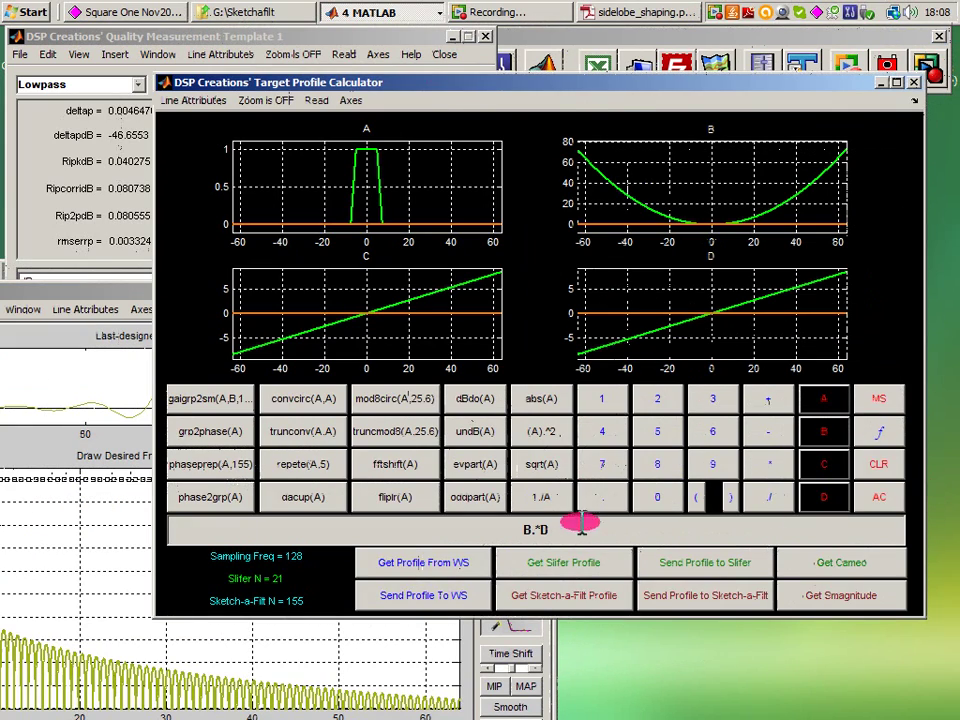
# - Store B.*D into profile B again and toggle UserDef to redesign, reaching 59.0953 dB attenuation
pyautogui.click(878, 400)
pyautogui.click(823, 431)
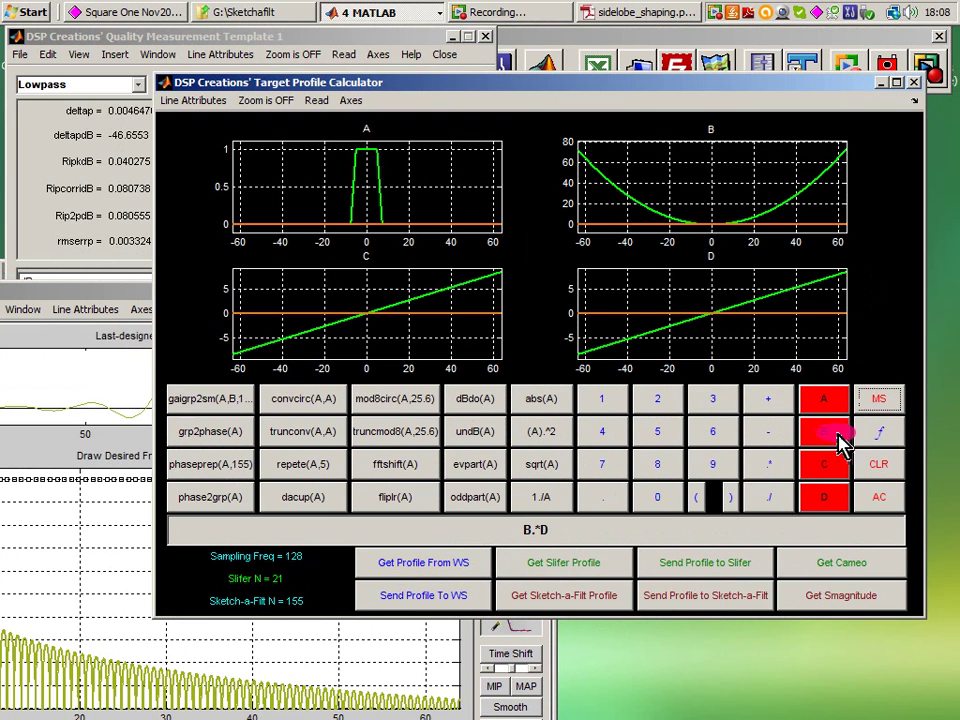
pyautogui.moveTo(471, 86); pyautogui.dragTo(938, 126)
pyautogui.moveTo(469, 301)
pyautogui.mouseDown()
pyautogui.moveTo(763, 189)
pyautogui.moveTo(827, 30)
pyautogui.moveTo(905, 40)
pyautogui.mouseUp()
pyautogui.click(452, 523)
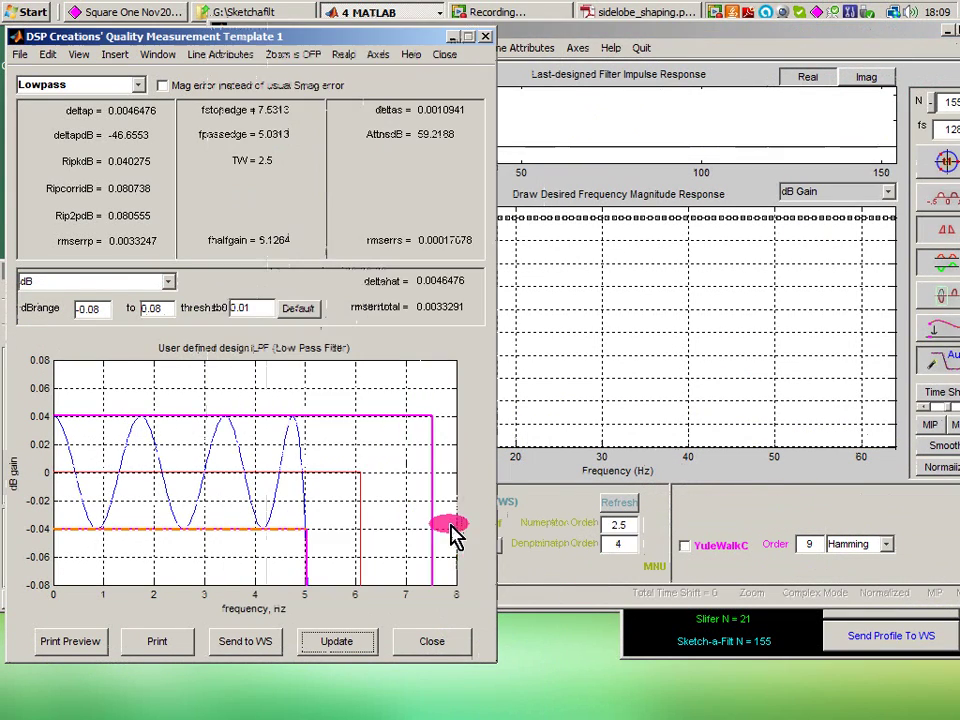
pyautogui.click(450, 528)
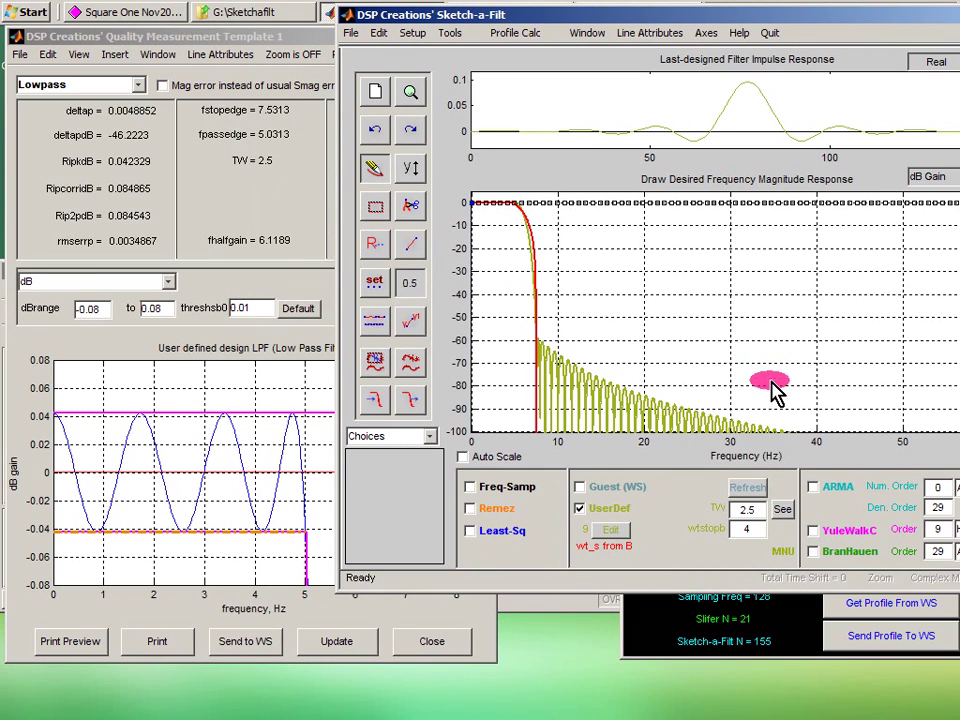
# - Drag the stopband weight slider up through 16.8 to 30.8077, giving 66.374 dB attenuation
pyautogui.click(757, 510)
pyautogui.moveTo(432, 366); pyautogui.dragTo(476, 364)
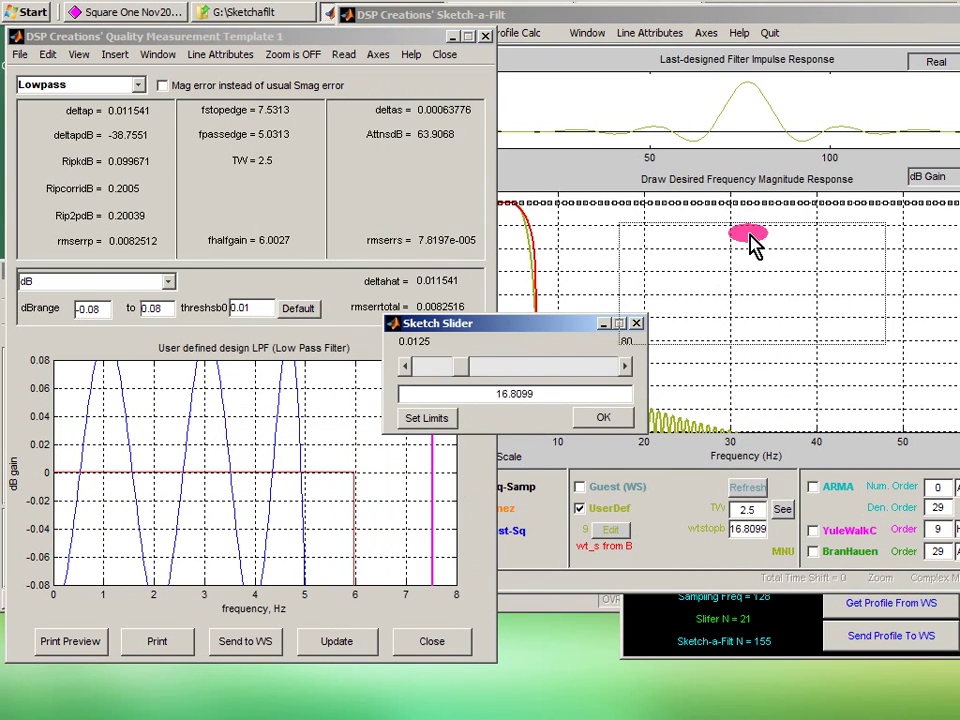
pyautogui.moveTo(751, 219)
pyautogui.mouseDown()
pyautogui.moveTo(804, 225)
pyautogui.moveTo(797, 229)
pyautogui.mouseUp()
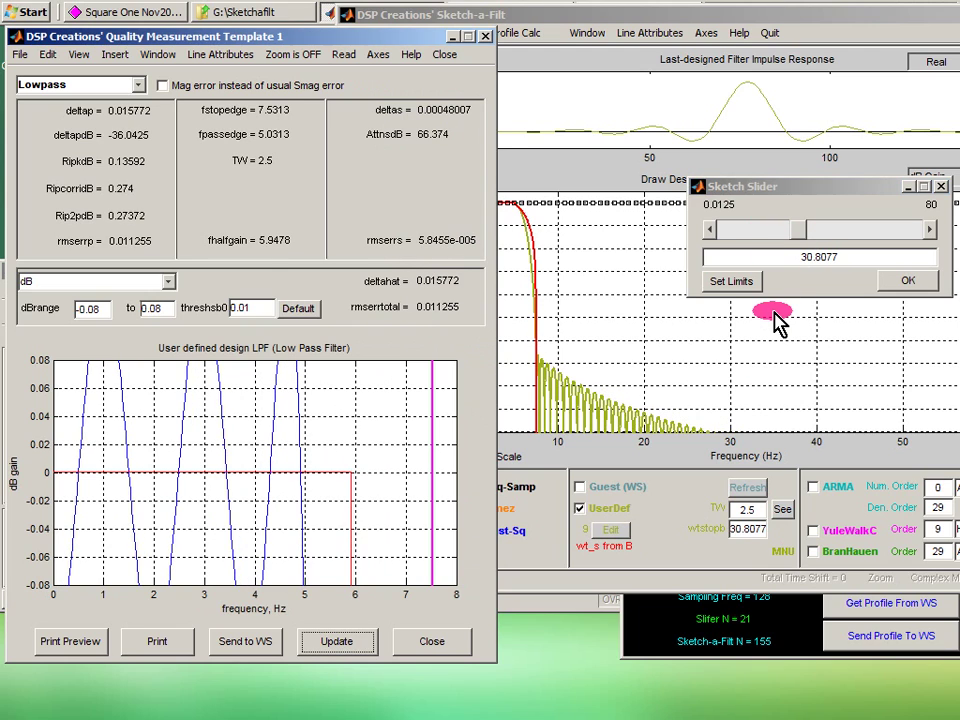